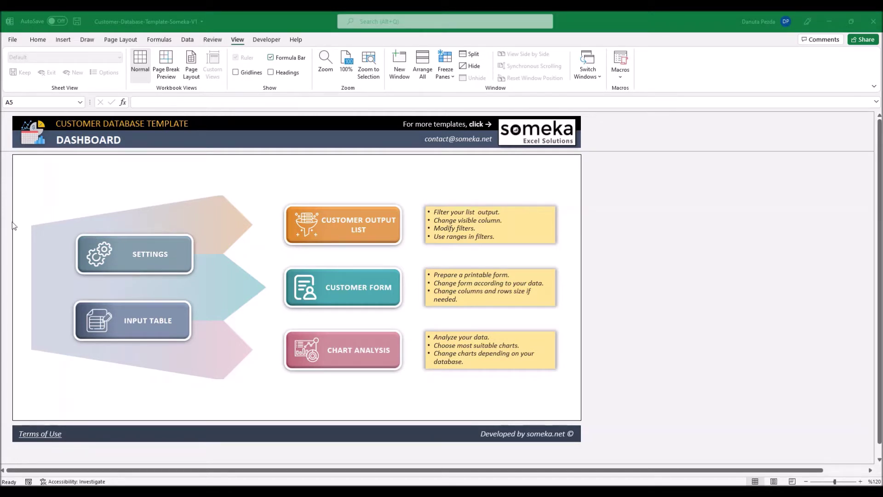
Step: Go from the Dashboard to the Input Data sheet with the Input Table button
click(134, 331)
Step: Delete the CEO column from the customer table
click(134, 329)
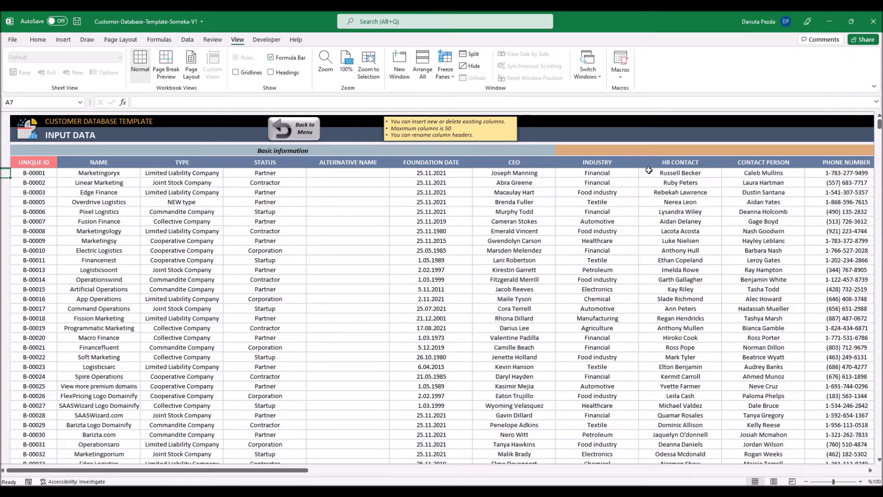
click(523, 166)
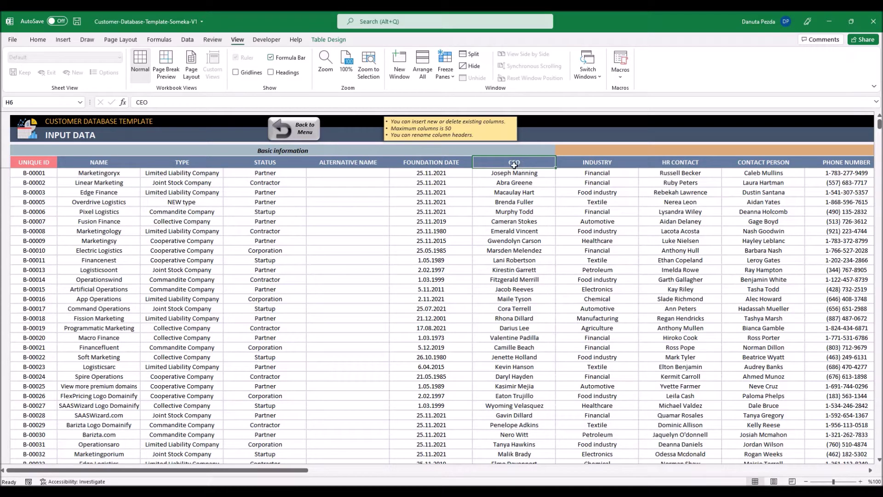
right_click(514, 165)
mouse_move(538, 285)
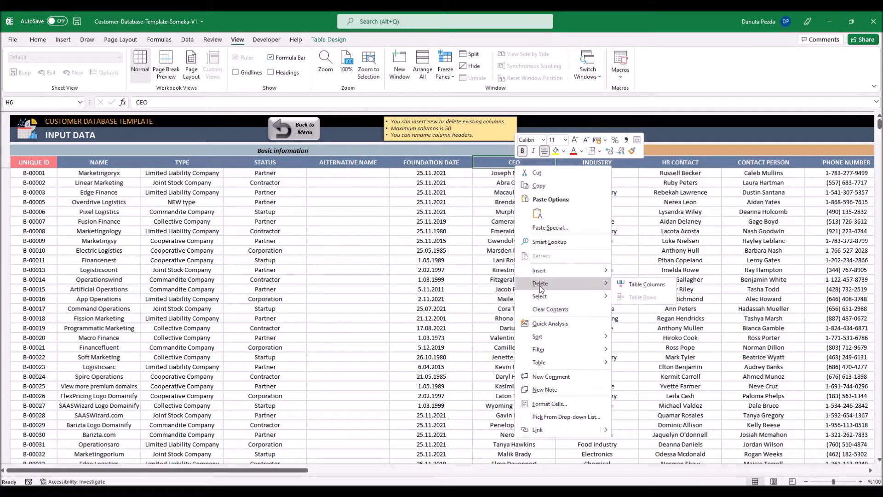
click(635, 285)
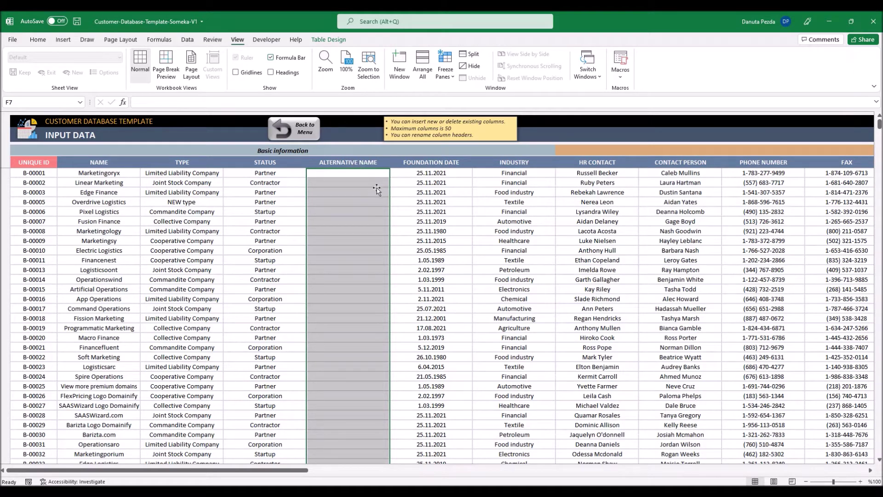
Step: Rename ALTERNATIVE NAME to FIRST CONTACT DATE and paste dates into that column
click(350, 162)
text(FIRST)
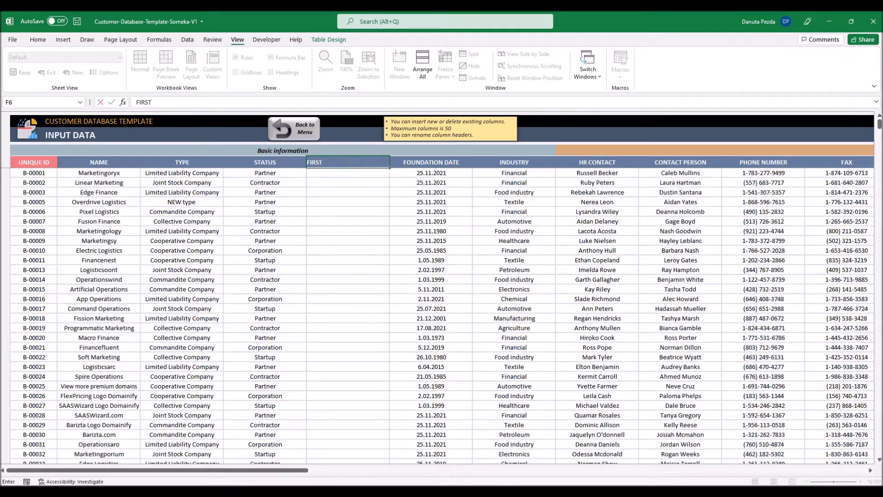
text( CONTACT DATE)
key(Return)
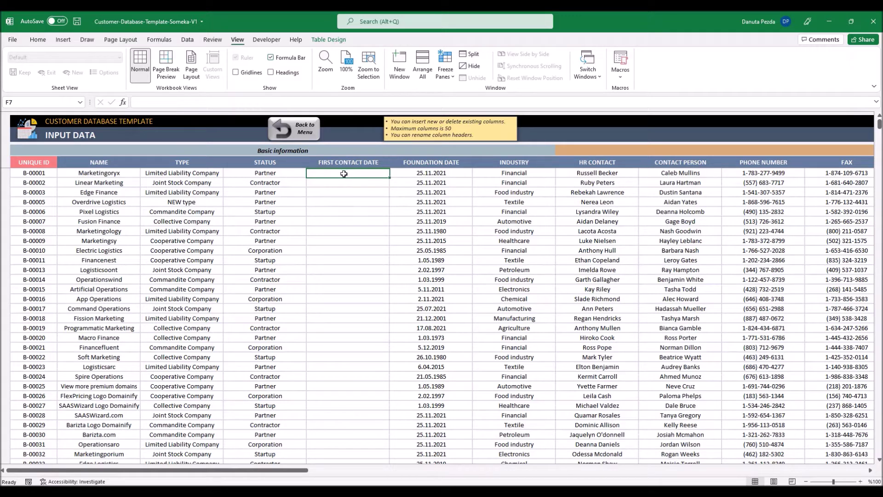
key(ctrl+v)
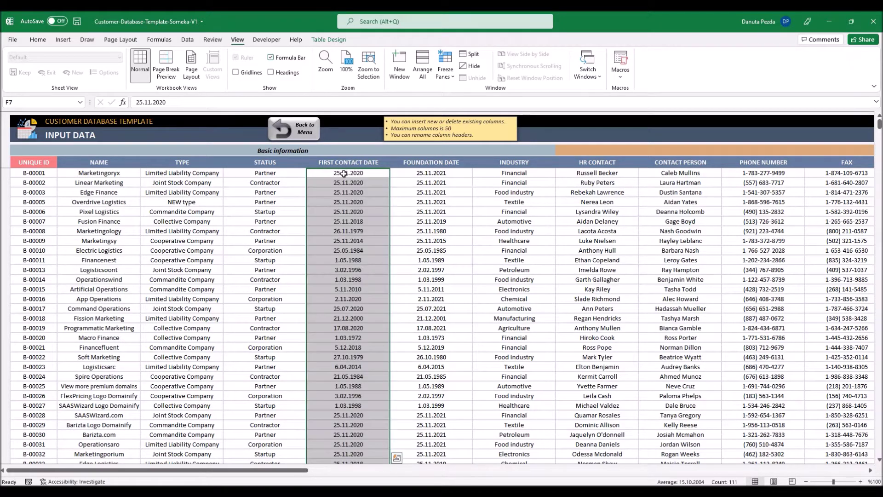
click(396, 163)
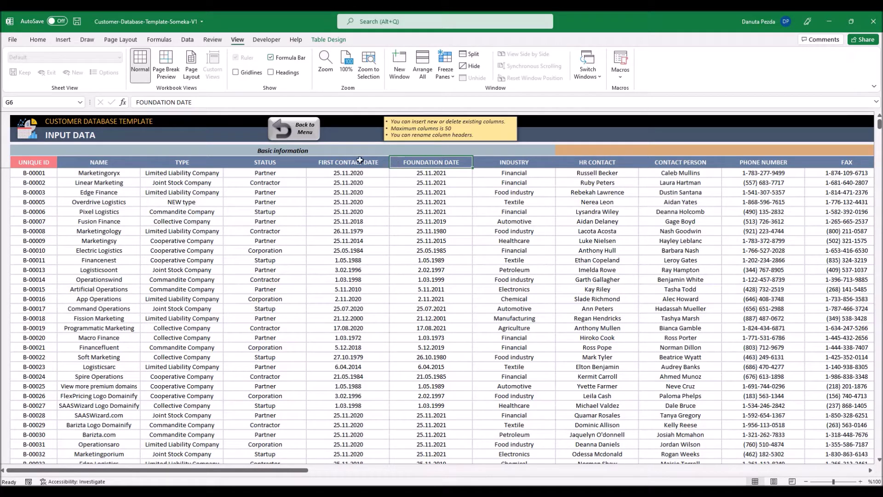
Step: Insert a LAST CONTACT DATE table column to the left of FOUNDATION DATE
right_click(407, 163)
mouse_move(488, 267)
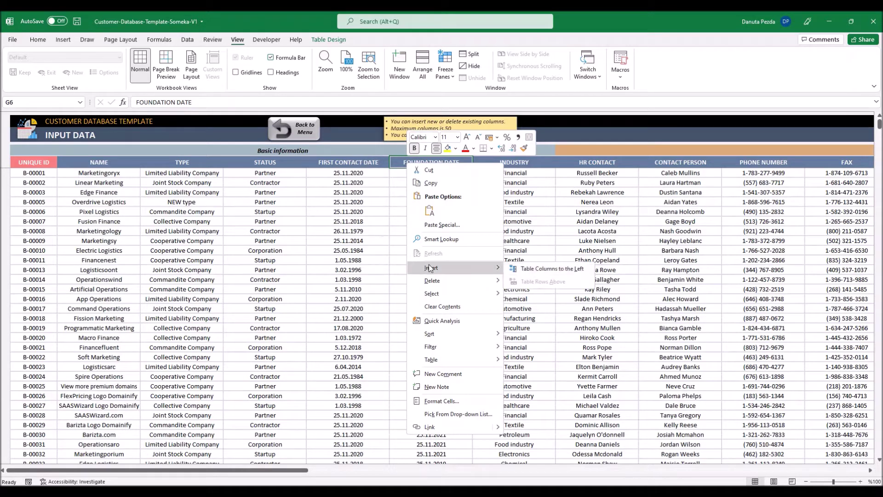
click(537, 264)
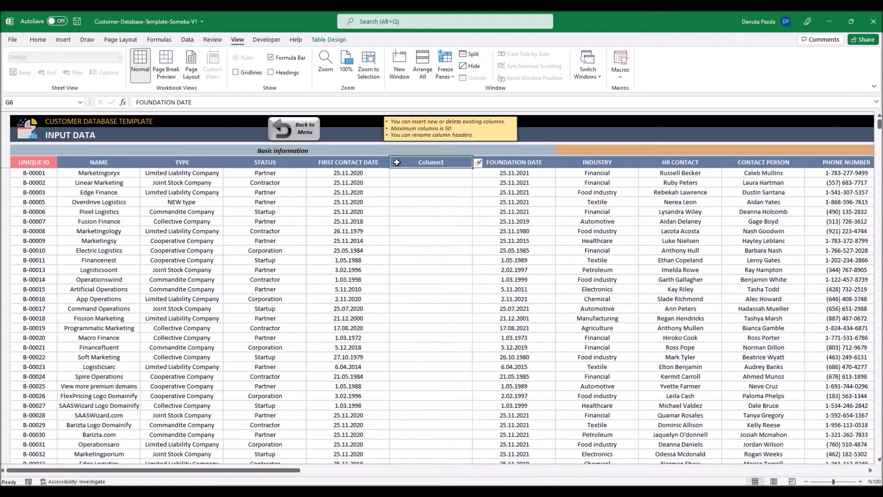
text(LAsT)
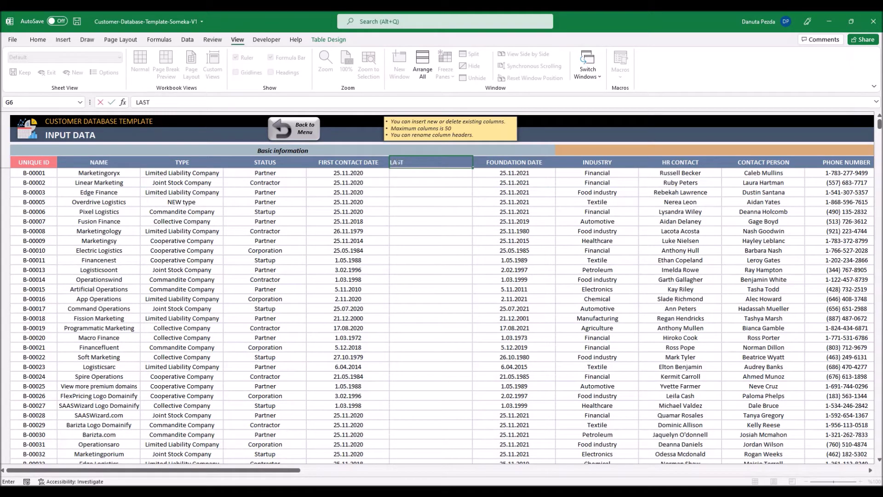
text( CONTACT DATE)
key(Return)
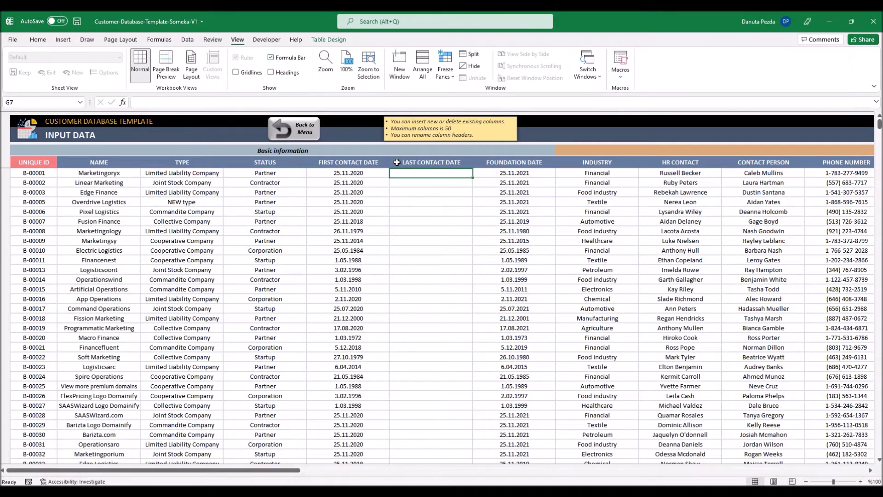
Step: Fill the LAST CONTACT DATE column with today's date from G7 downward
key(ctrl+semicolon)
key(ctrl+Return)
key(ctrl+shift+Down)
key(ctrl+d)
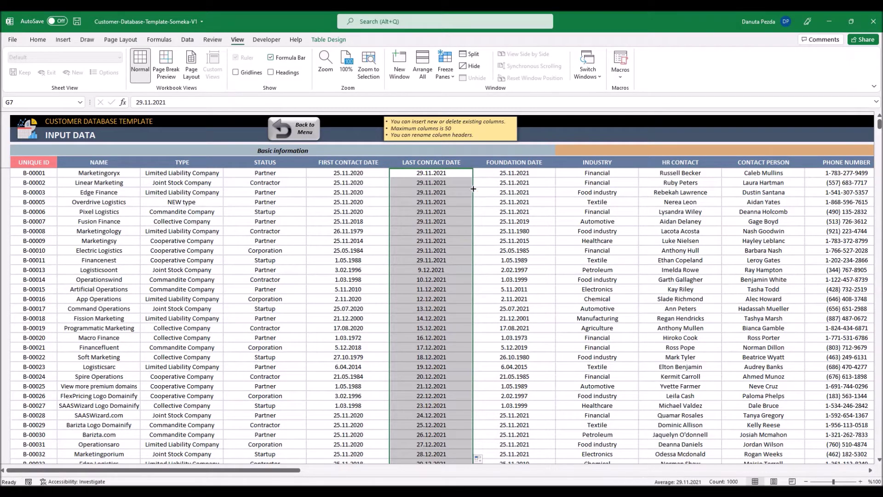
Step: Set Edge Finance's type to Commandite Company and its status to Corporation
click(376, 193)
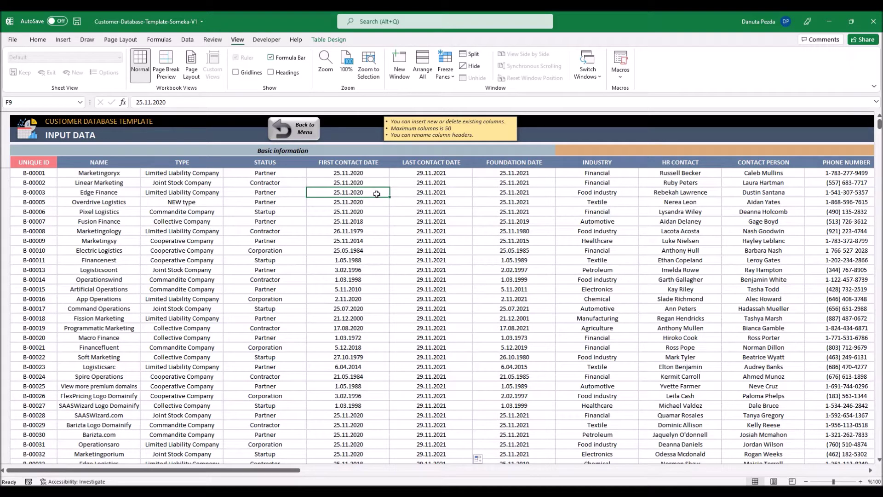
click(108, 184)
click(192, 188)
click(228, 193)
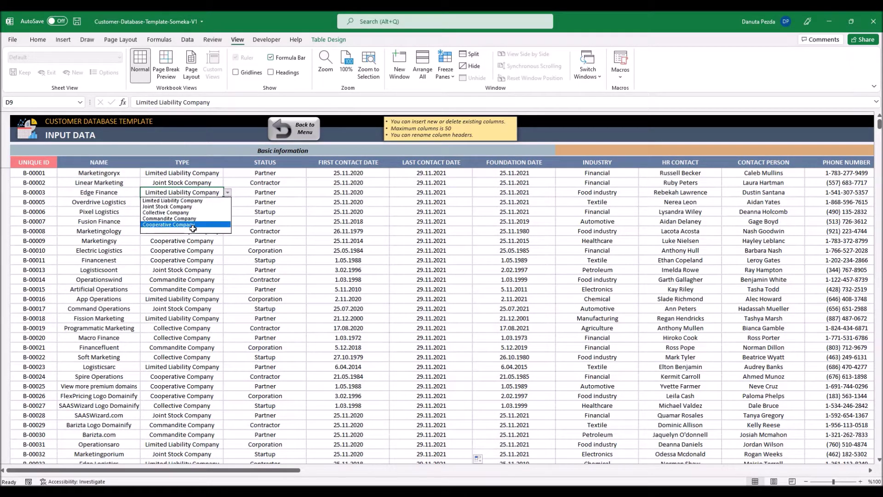
click(189, 217)
click(274, 192)
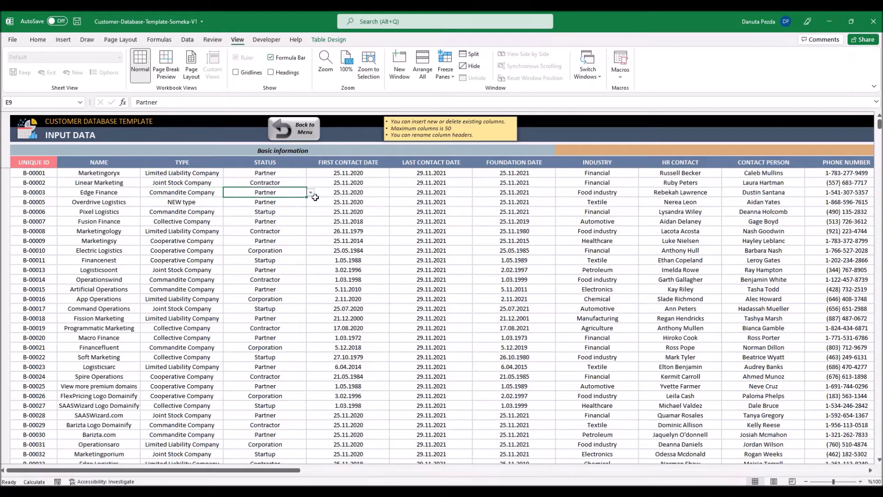
click(310, 193)
click(240, 212)
Step: Set Pixel Logistics' industry to Electronics and its type to 'NEW type2'
click(603, 212)
click(642, 212)
click(590, 226)
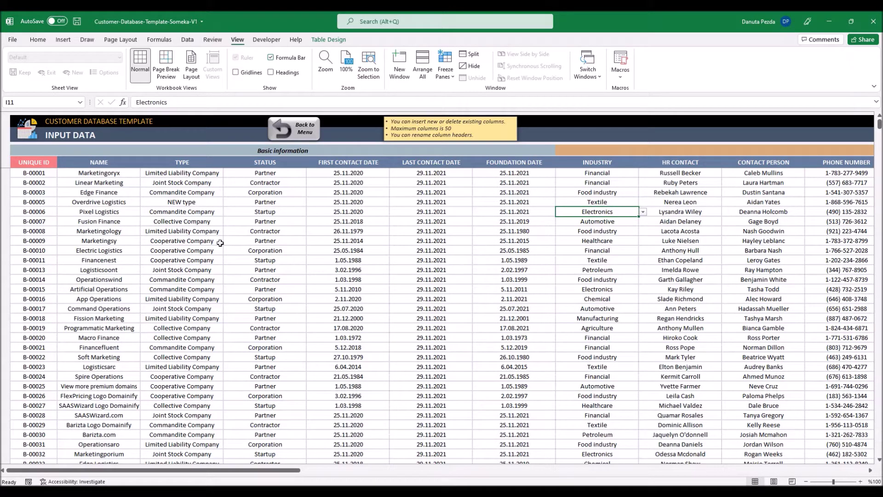
click(204, 214)
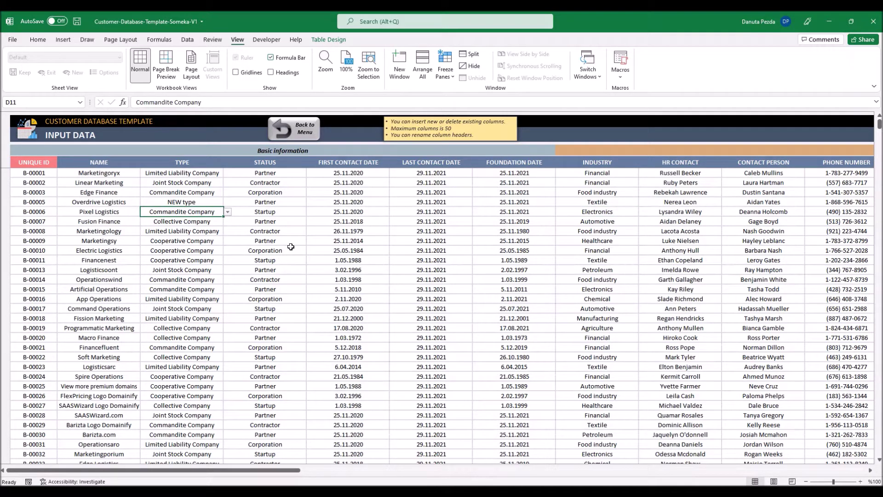
click(215, 202)
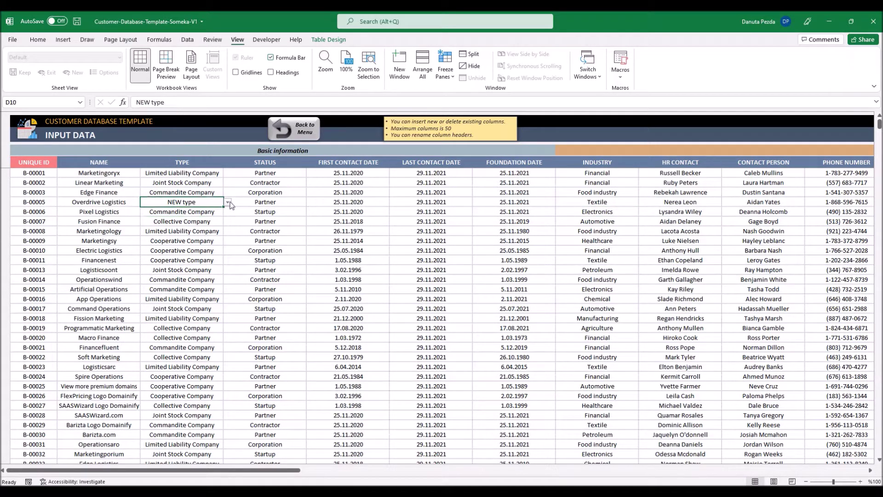
click(227, 203)
click(227, 203)
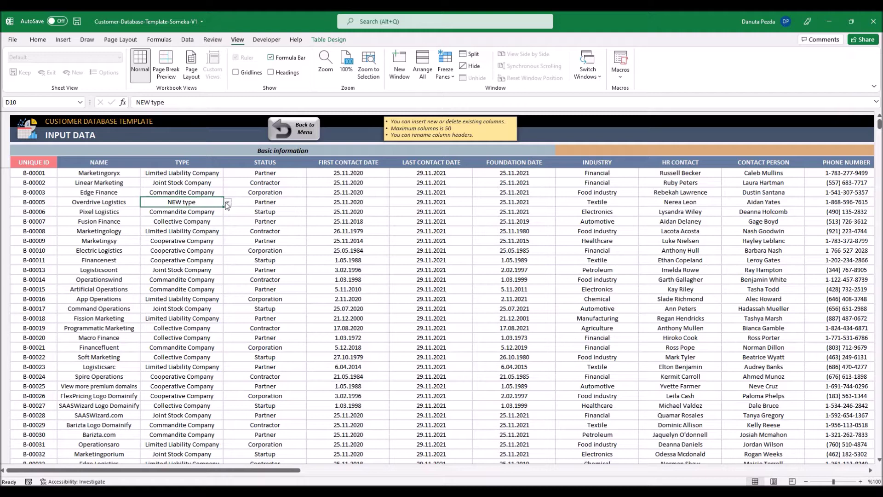
click(191, 214)
text(NEW )
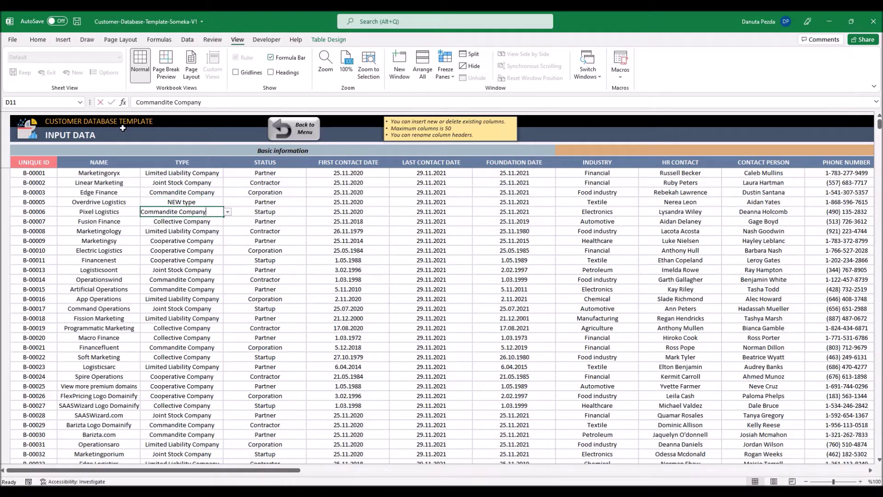
text(type2)
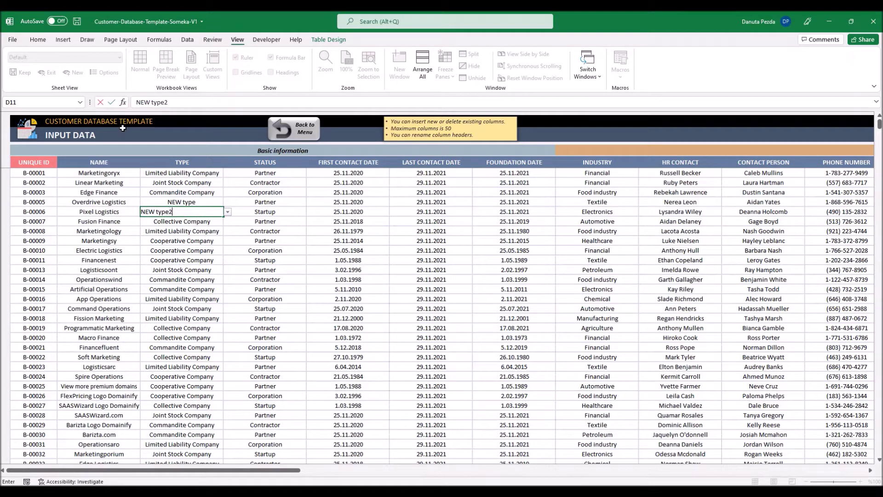
key(Return)
key(Return)
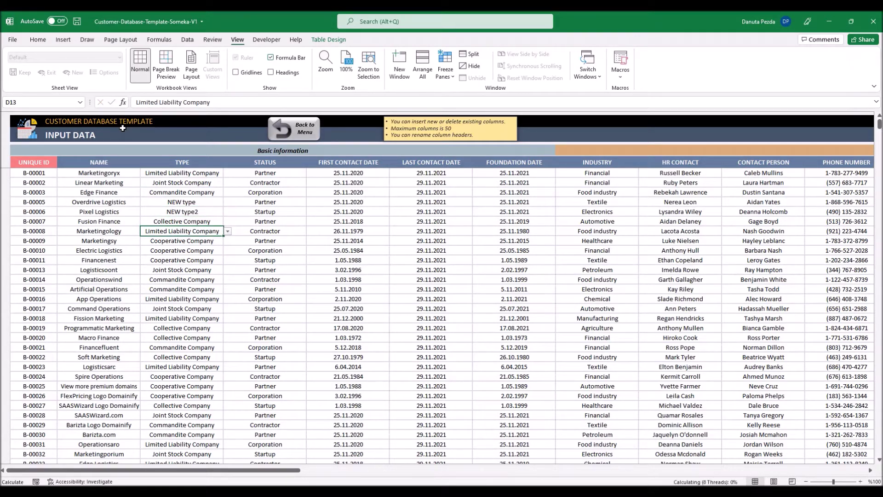
Step: On the Settings sheet, switch the date format to 2021-1-31
click(288, 134)
click(118, 259)
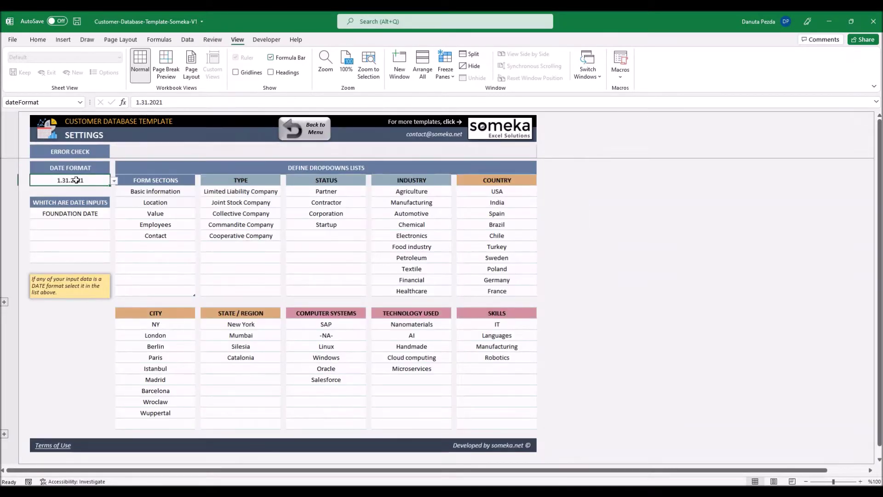
click(114, 181)
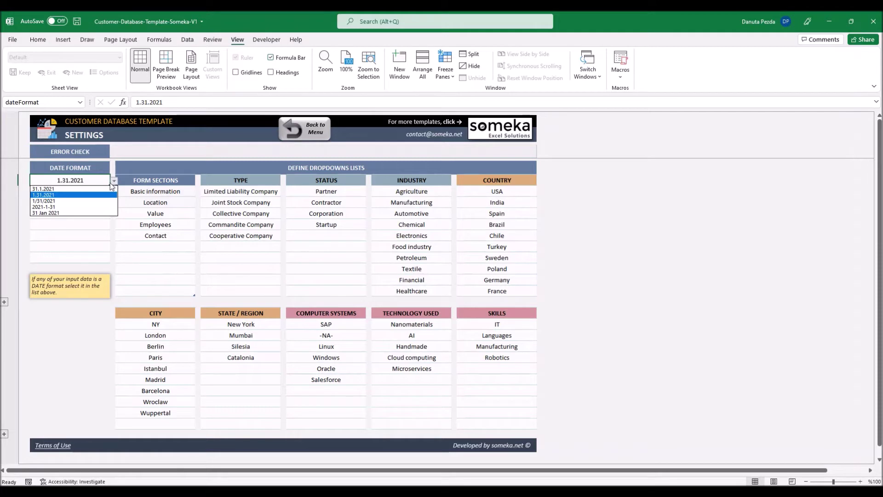
click(69, 207)
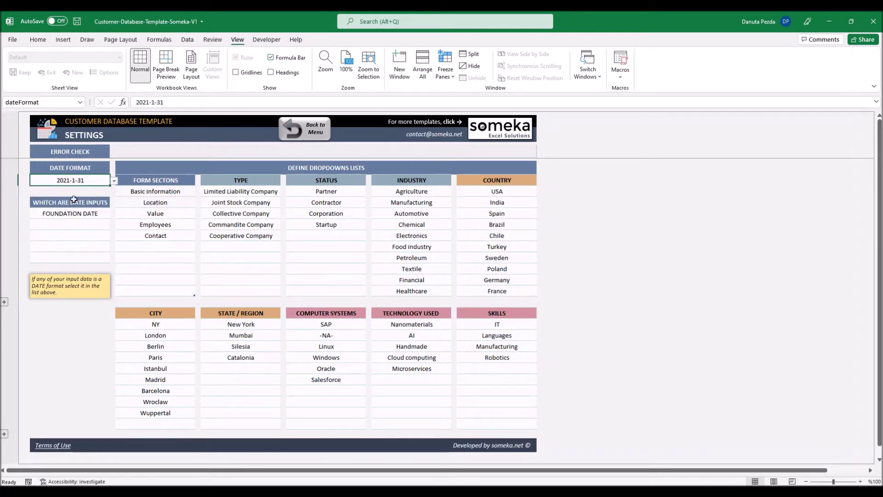
Step: Add FIRST CONTACT DATE and LAST CONTACT DATE as date inputs below FOUNDATION DATE
click(73, 224)
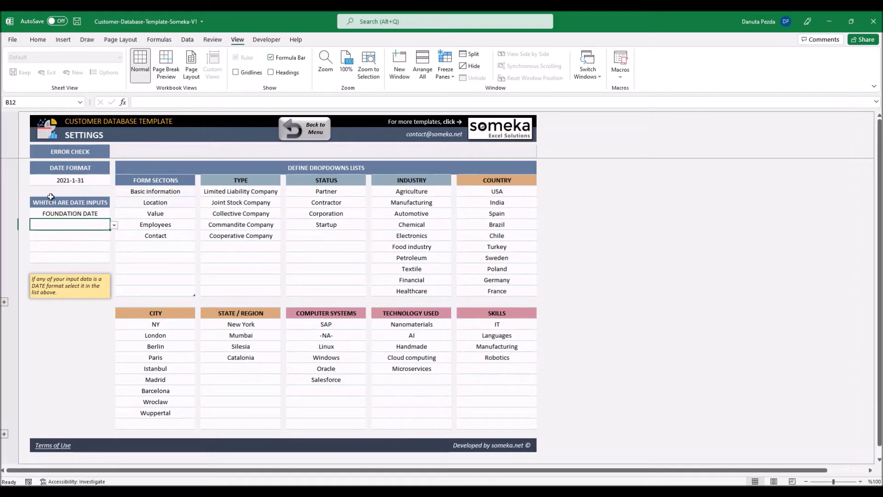
click(113, 225)
scroll(69, 262, up, 3)
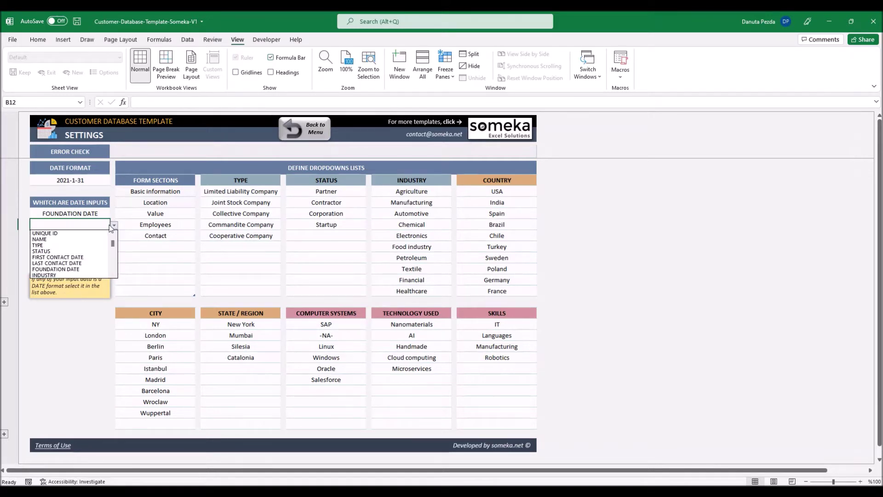
click(50, 256)
click(69, 236)
click(114, 236)
scroll(99, 268, up, 3)
click(69, 260)
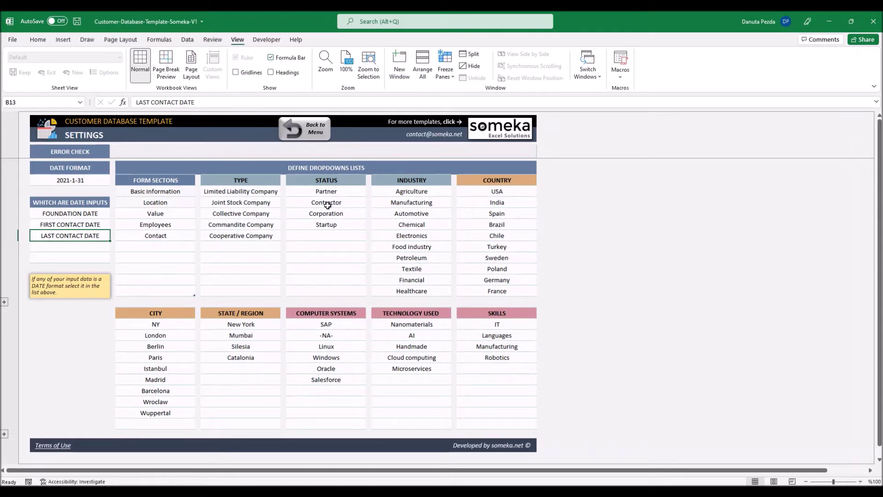
Step: In the Customer Output List, add FIRST CONTACT DATE and LAST CONTACT DATE columns in K6 and L6
click(310, 129)
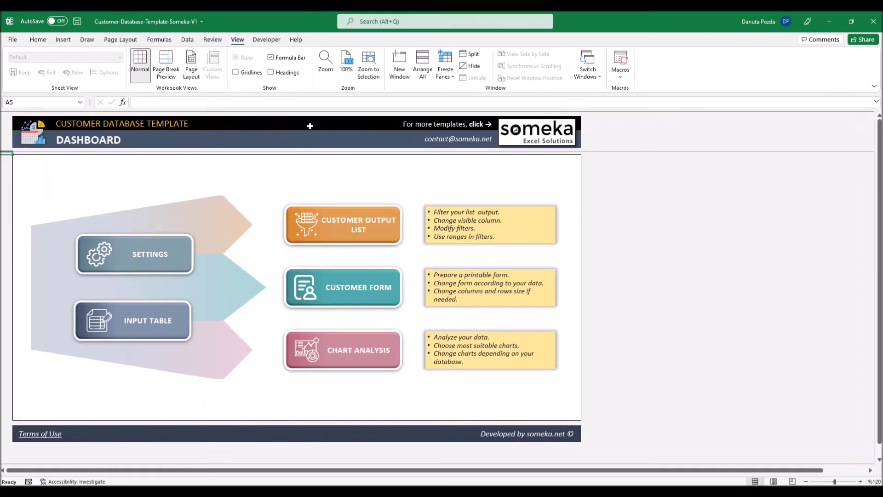
click(329, 216)
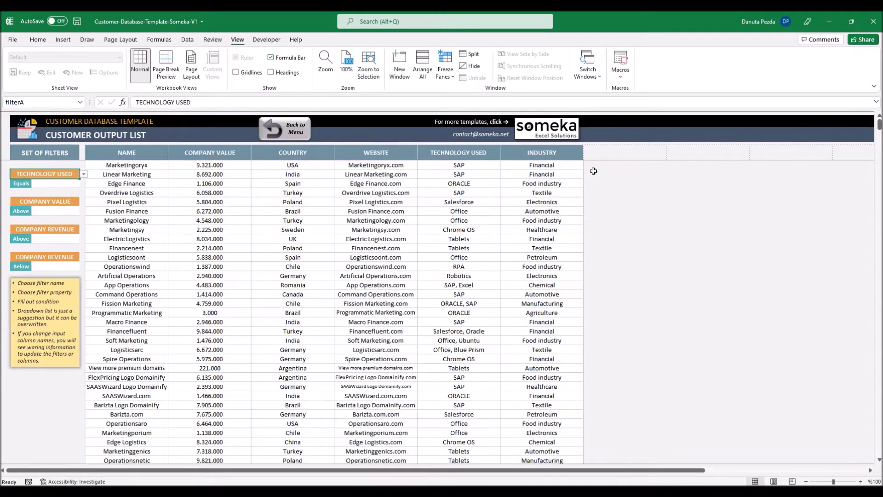
click(639, 152)
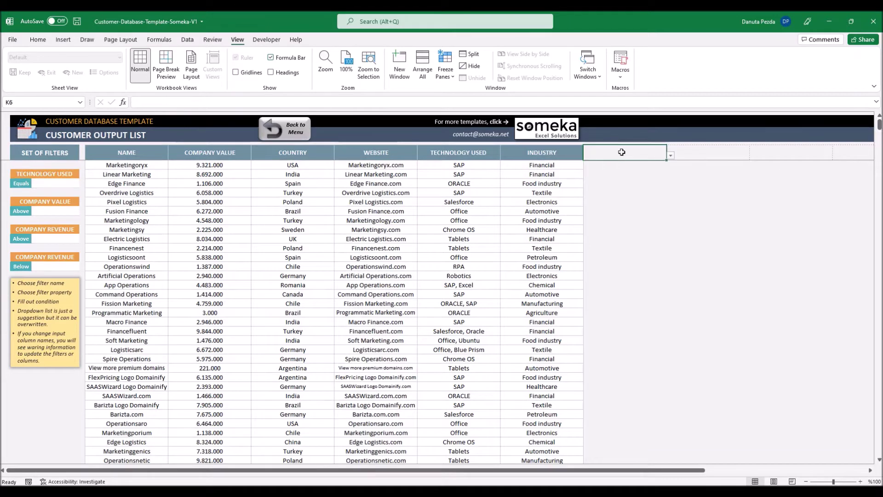
click(671, 155)
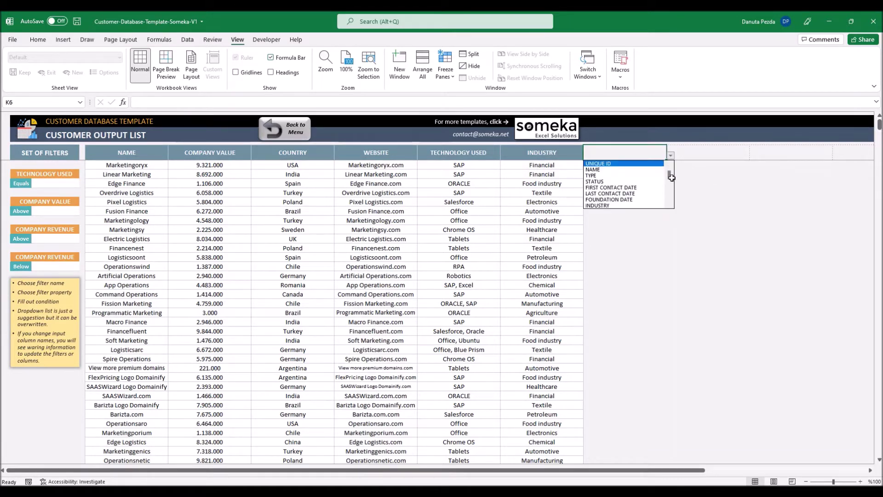
click(610, 187)
click(697, 156)
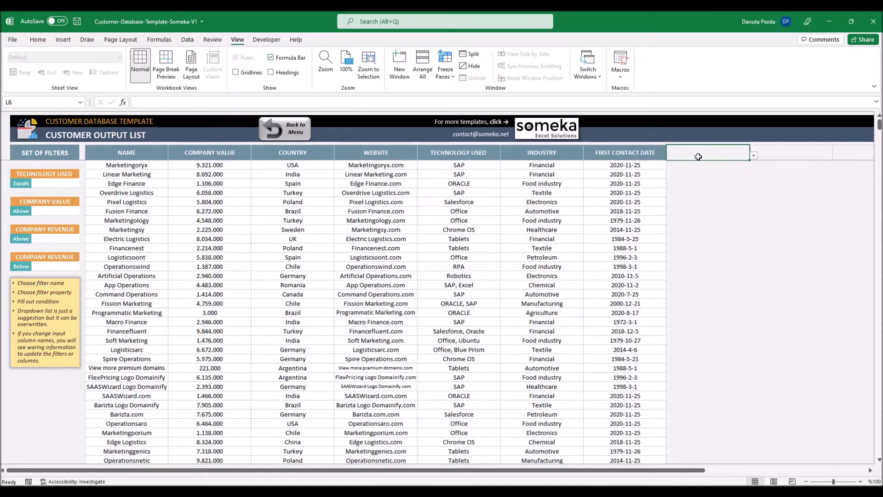
click(751, 157)
click(697, 193)
click(521, 202)
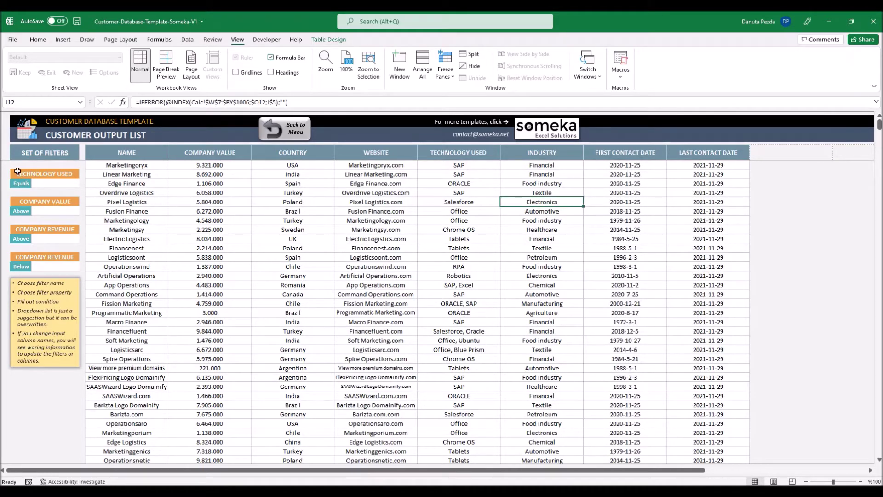
click(36, 176)
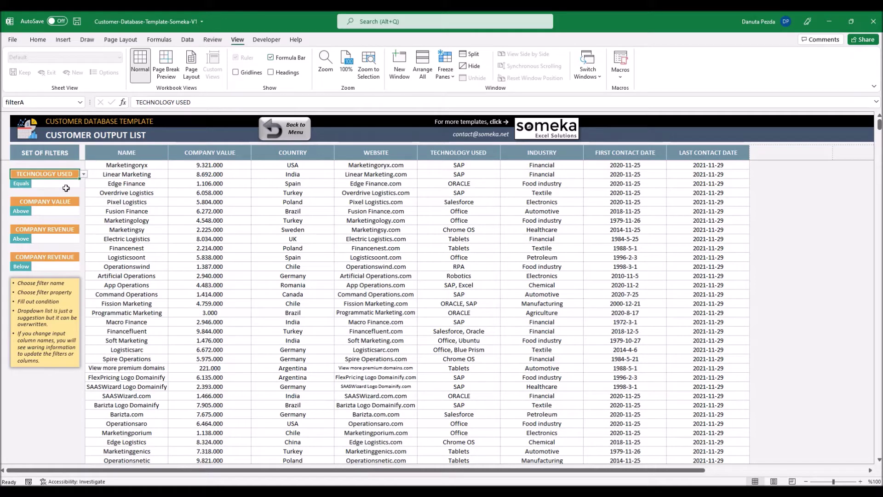
Step: Set the first filter to FIRST CONTACT DATE Above 1.1.2019
click(85, 176)
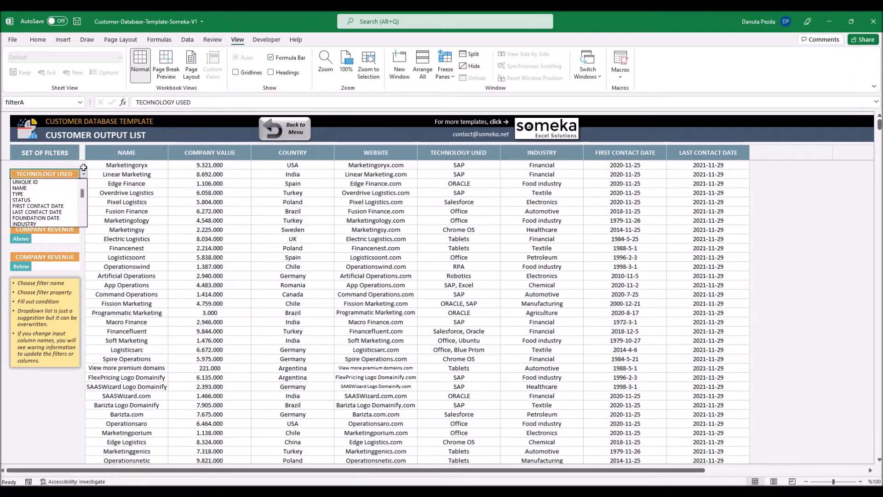
click(60, 207)
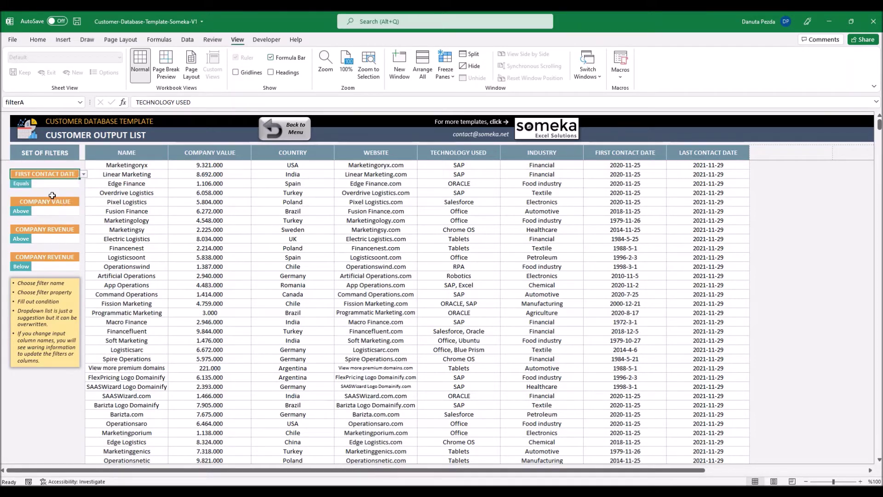
click(22, 184)
click(36, 183)
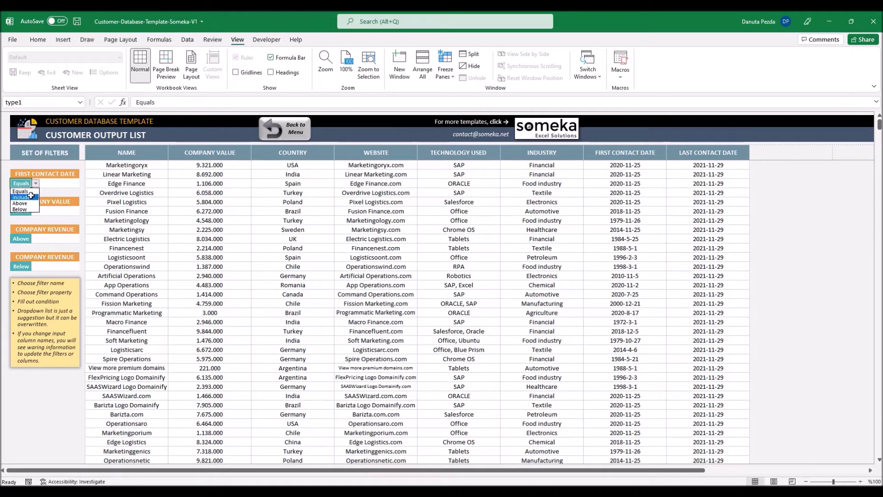
click(25, 197)
click(49, 185)
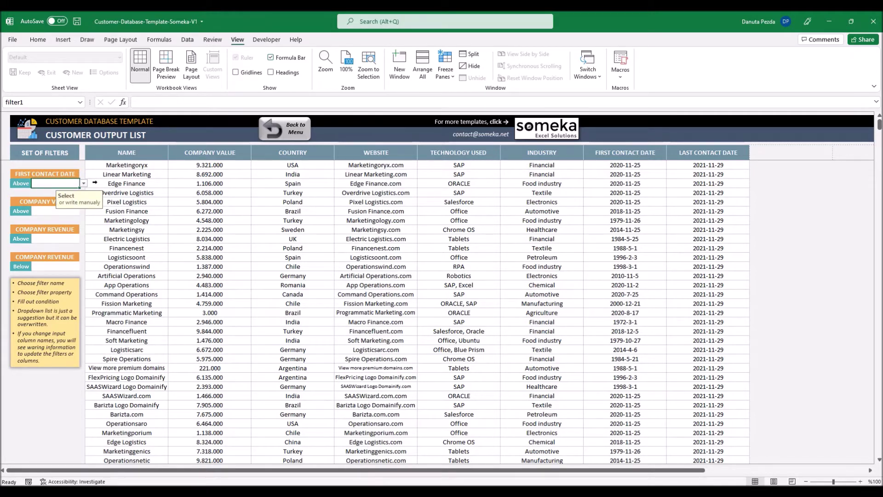
text(1.1.2019)
key(Return)
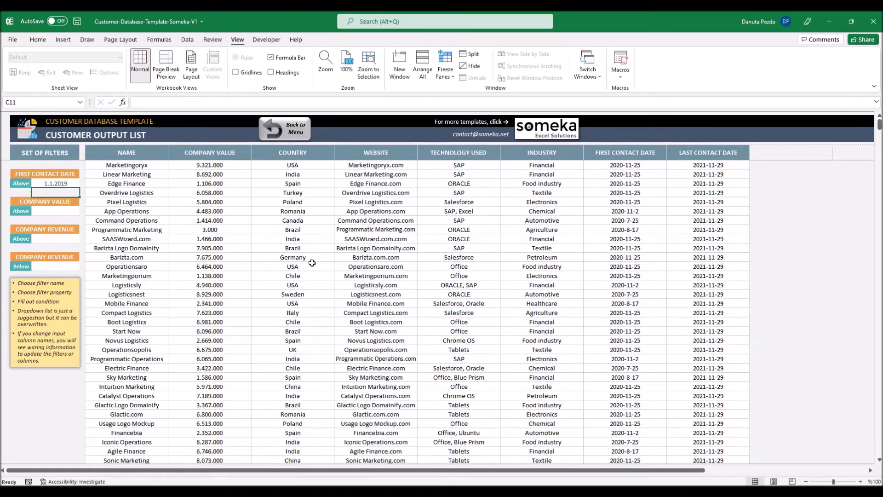
click(37, 203)
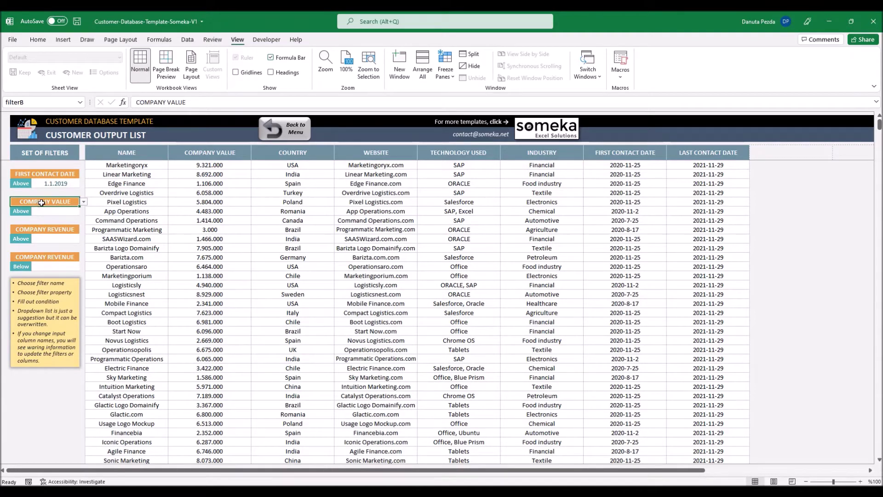
Step: Enter COUNTRY as the second filter's field name
click(83, 202)
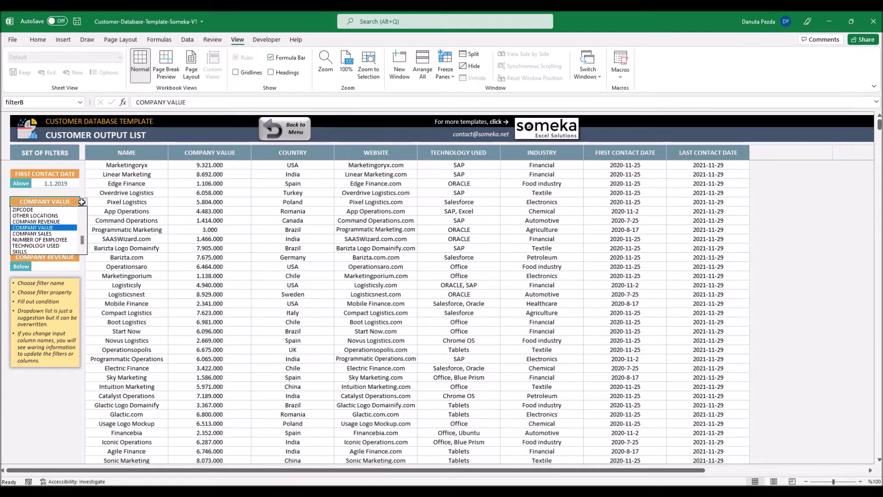
mouse_move(83, 241)
mouse_down()
mouse_move(84, 220)
mouse_move(82, 251)
mouse_move(85, 238)
mouse_up()
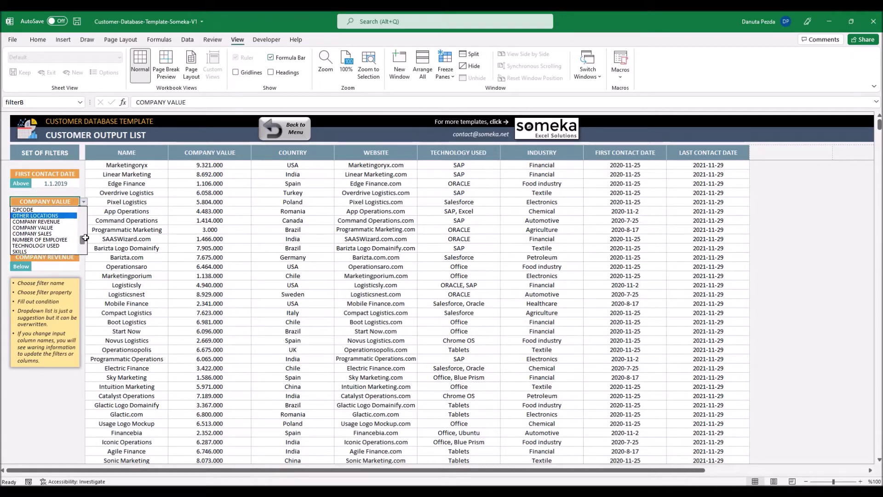
click(31, 239)
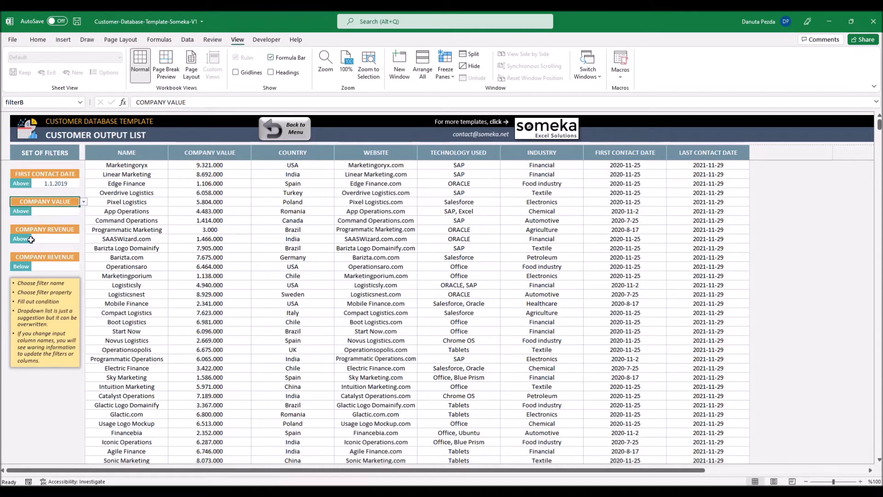
text(COUNTRY)
key(Return)
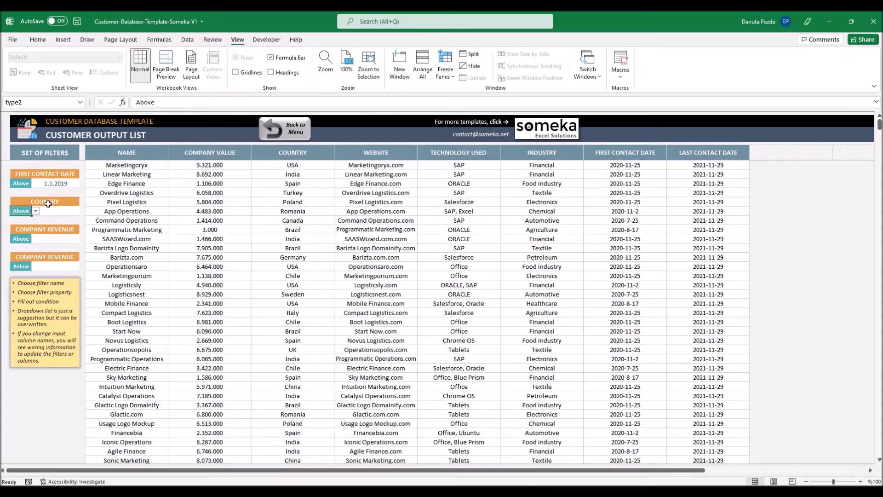
Step: Give the COUNTRY filter the Equals condition with China as its value
click(36, 211)
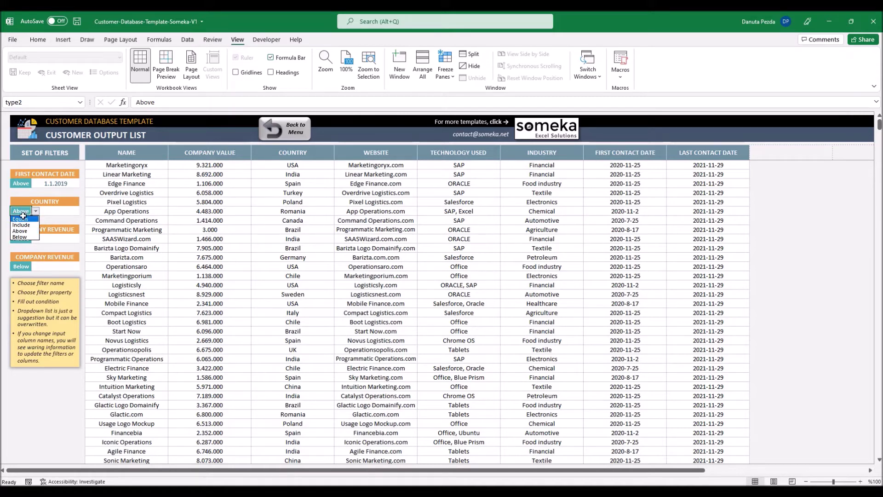
click(20, 220)
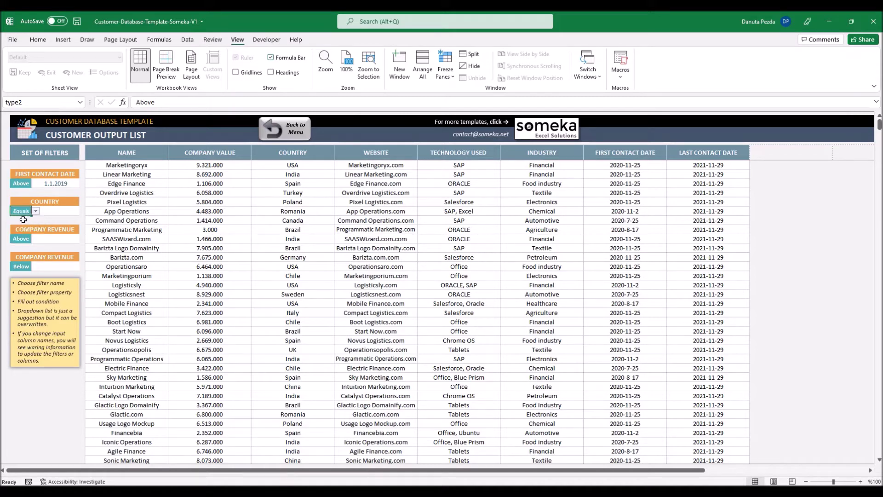
click(54, 212)
click(84, 212)
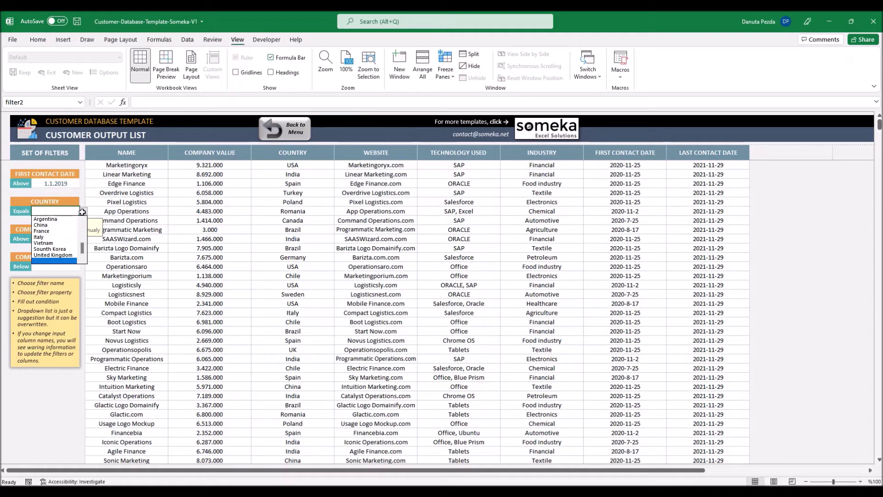
click(60, 226)
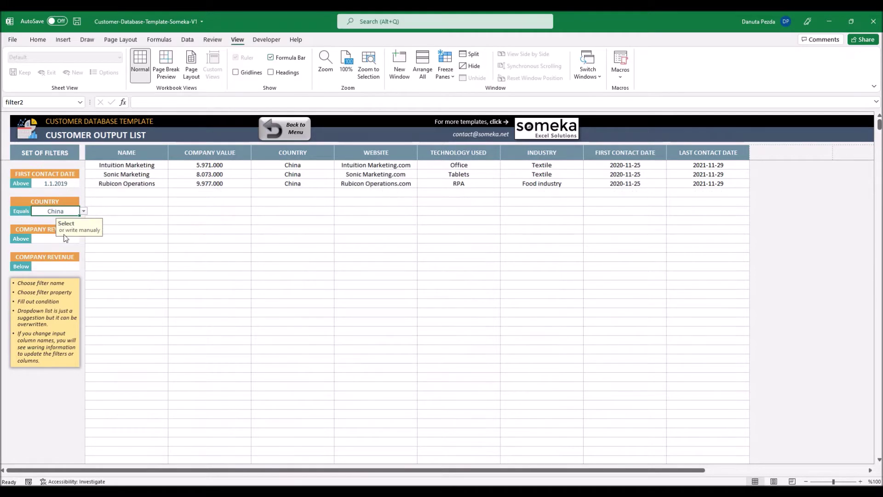
click(70, 210)
click(53, 209)
click(45, 229)
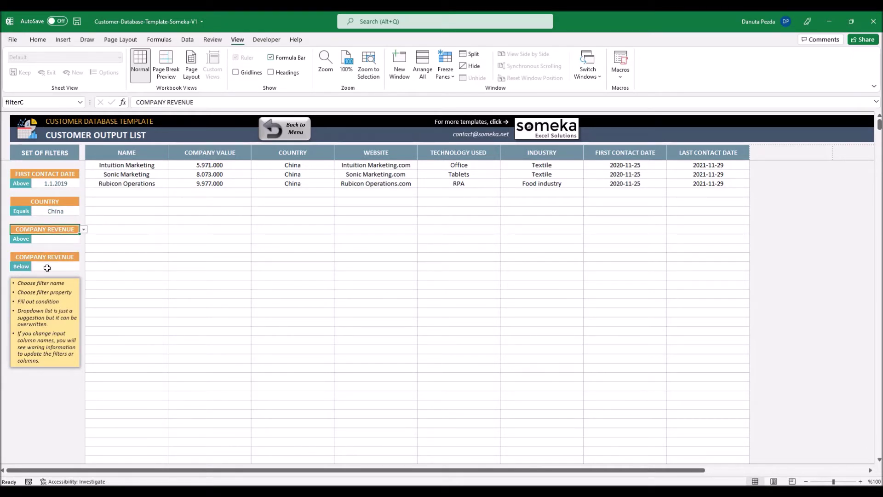
click(45, 259)
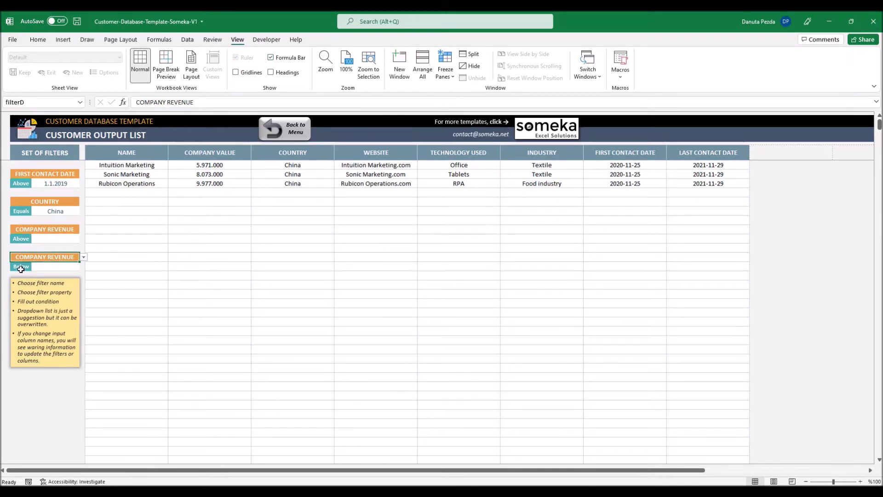
Step: Delete China from the country filter value cell
click(56, 209)
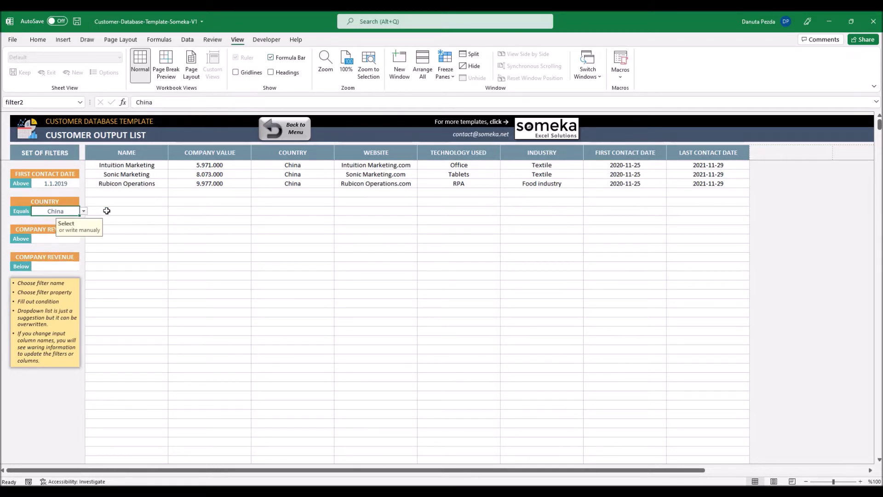
key(Delete)
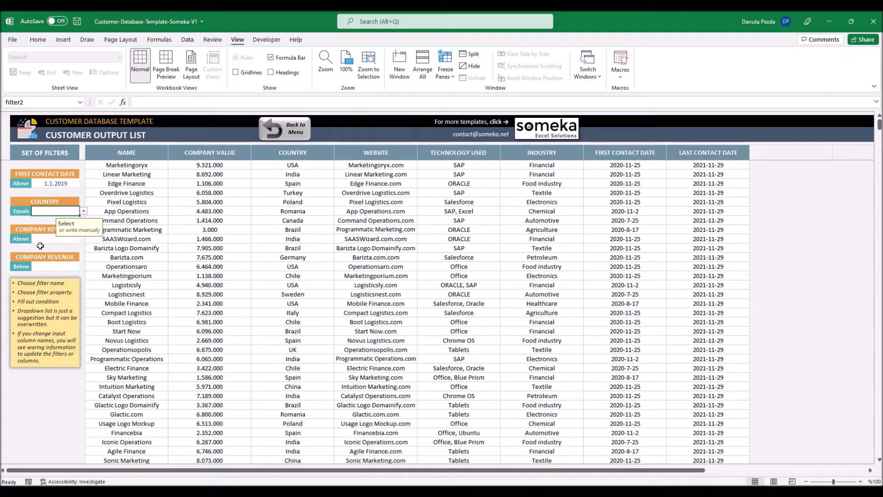
click(45, 239)
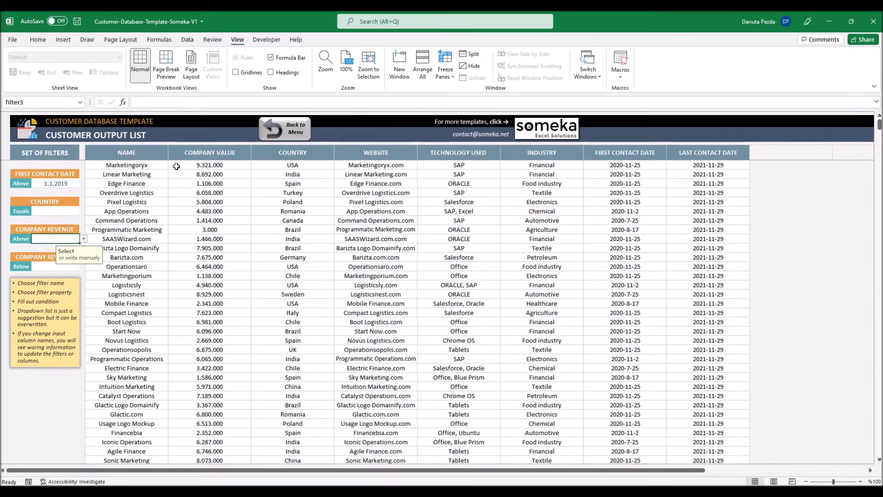
click(63, 229)
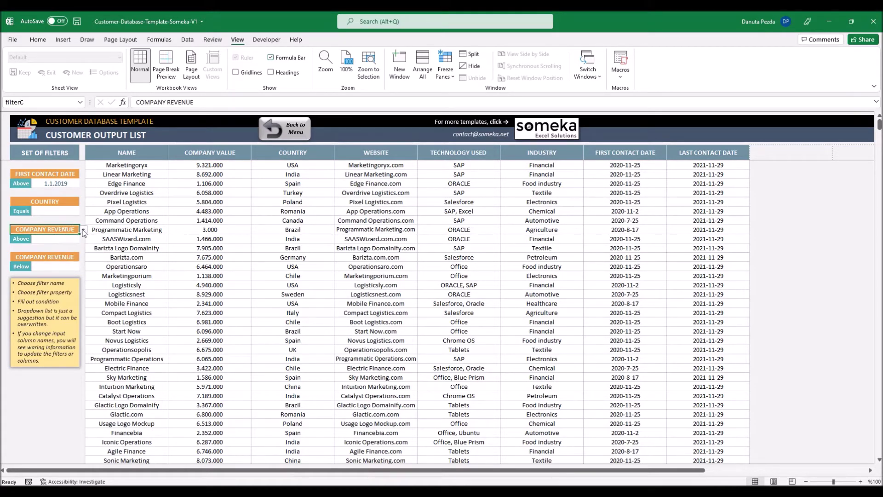
Step: Bring up the field choices for the COUNTRY column header in G6
click(313, 157)
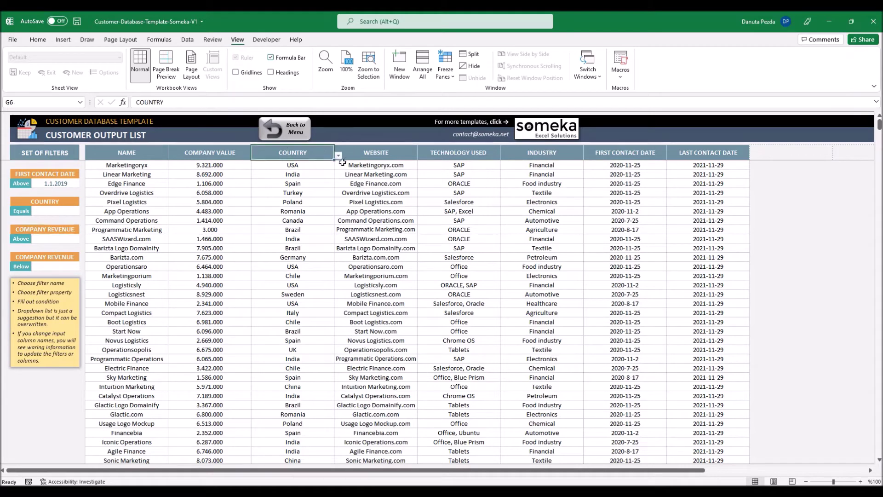
click(340, 157)
click(313, 153)
click(338, 156)
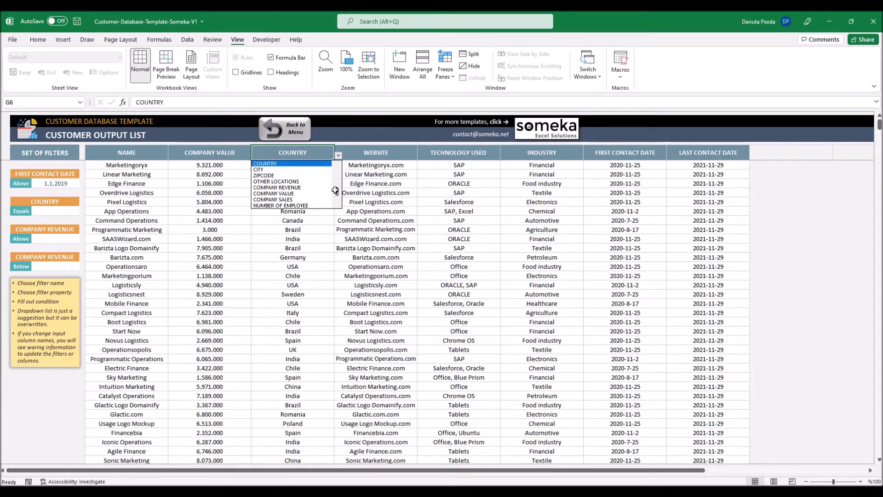
scroll(335, 190, down, 2)
Step: Use COMPANY REVENUE and filter revenue Above 22000 and Below 60000
click(283, 175)
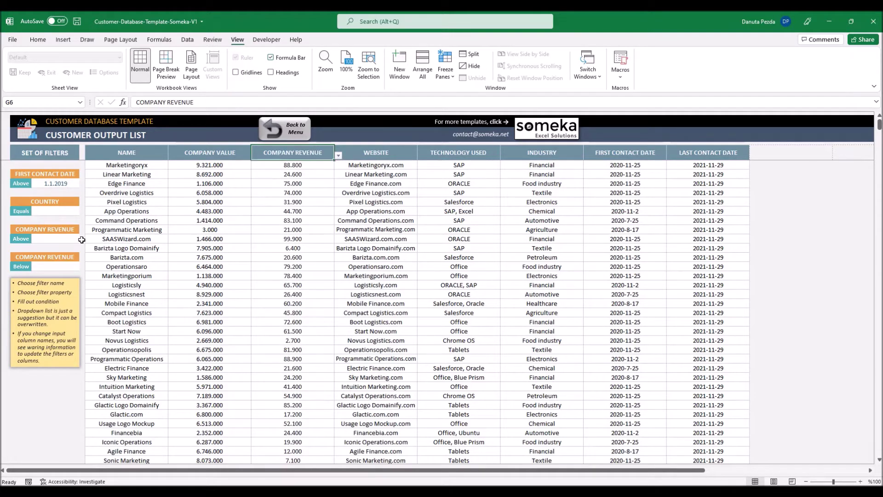
click(72, 239)
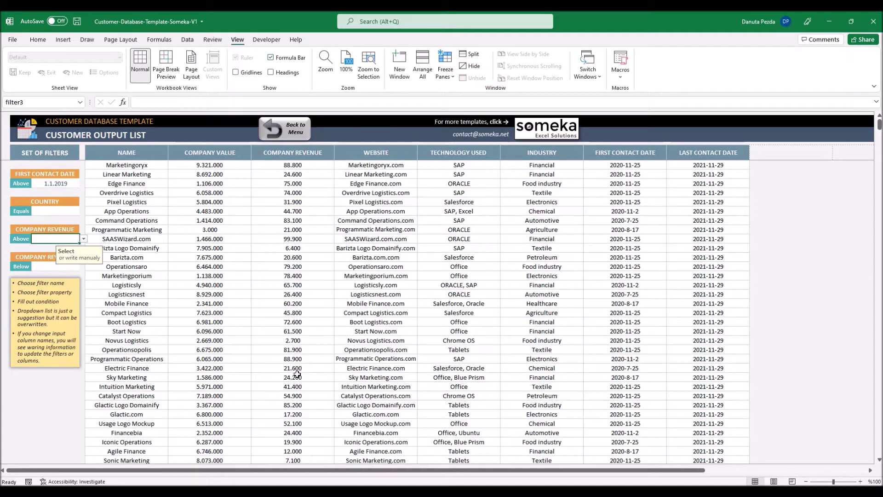
text(22000)
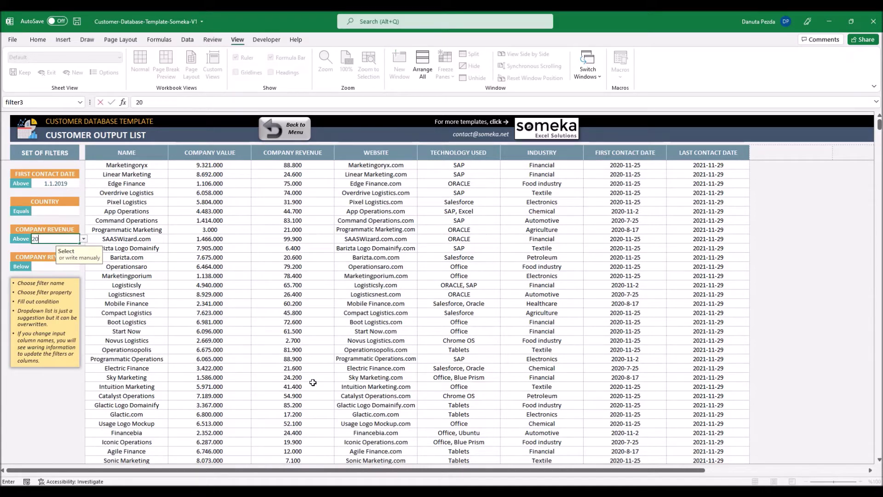
key(Return)
click(60, 268)
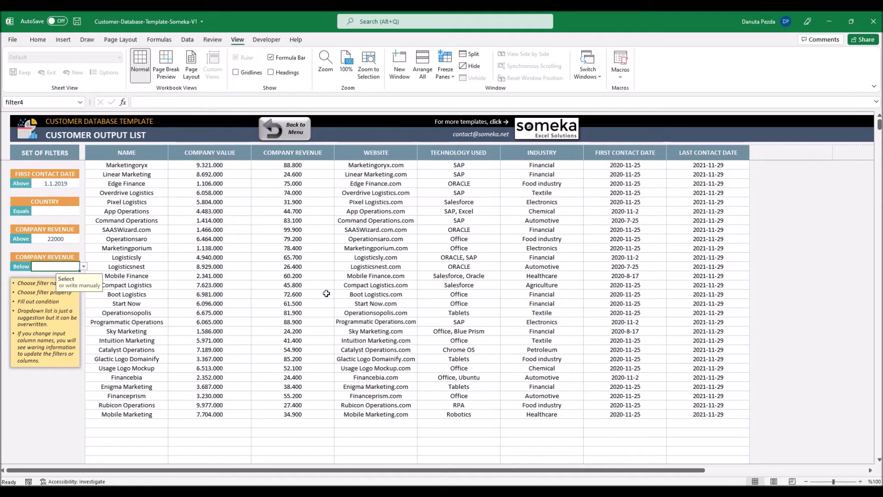
text(60000)
key(Return)
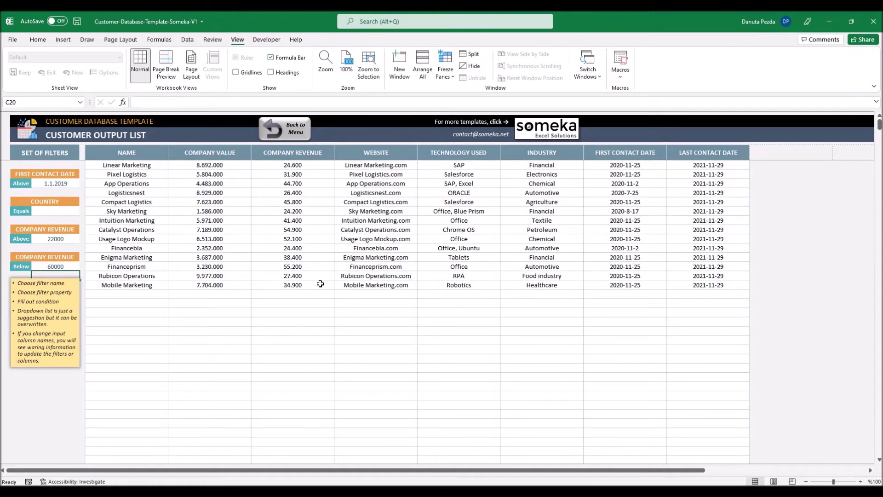
Step: Delete the 22000 and 60000 revenue limits so all customers reappear
click(75, 202)
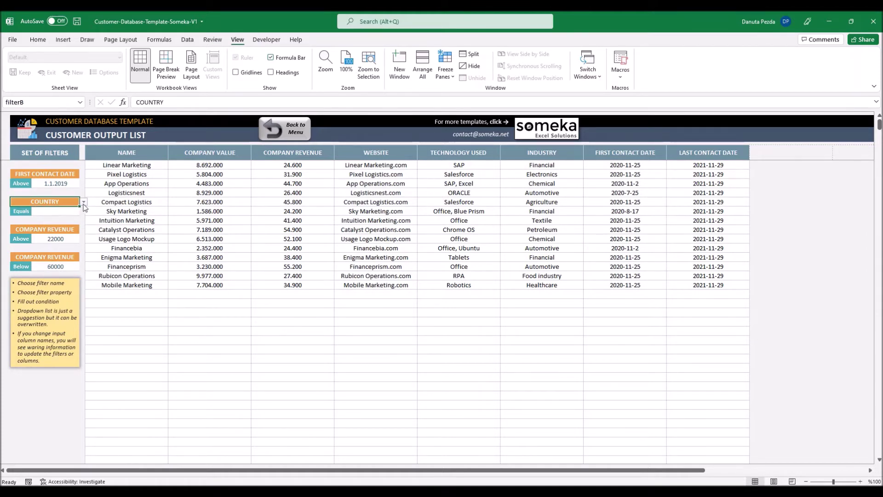
click(59, 238)
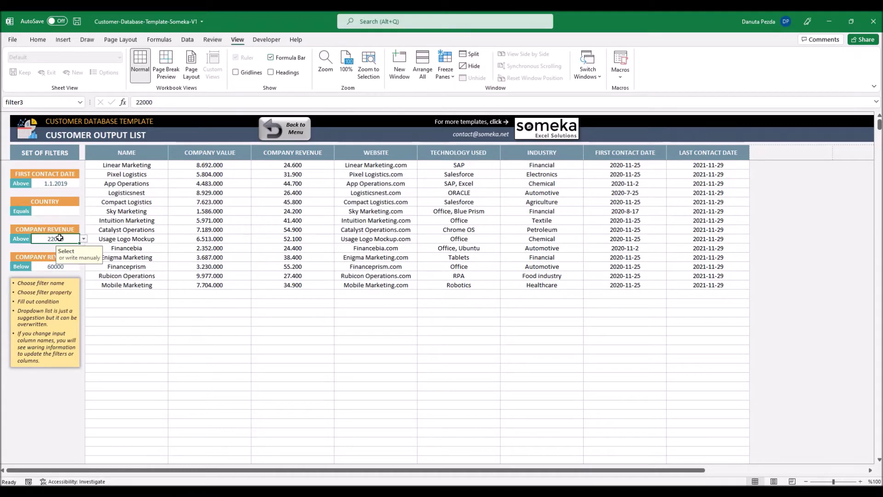
key(Delete)
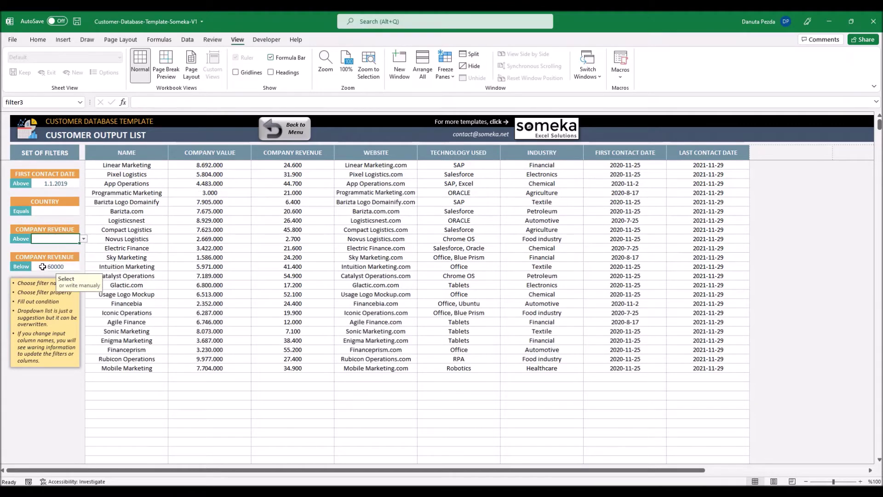
click(42, 266)
key(Delete)
click(484, 284)
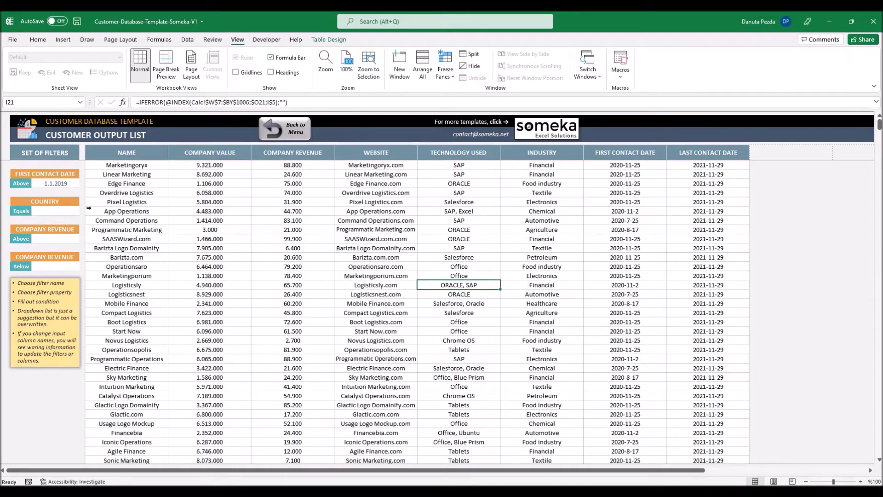
Step: Replace the COUNTRY filter with TECHNOLOGY USED, value SAP, and condition Include instead of Equals
click(55, 201)
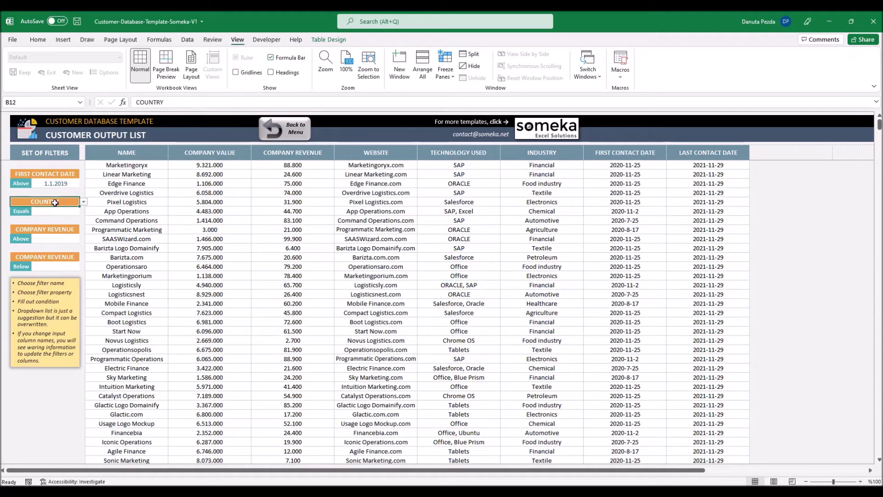
click(84, 202)
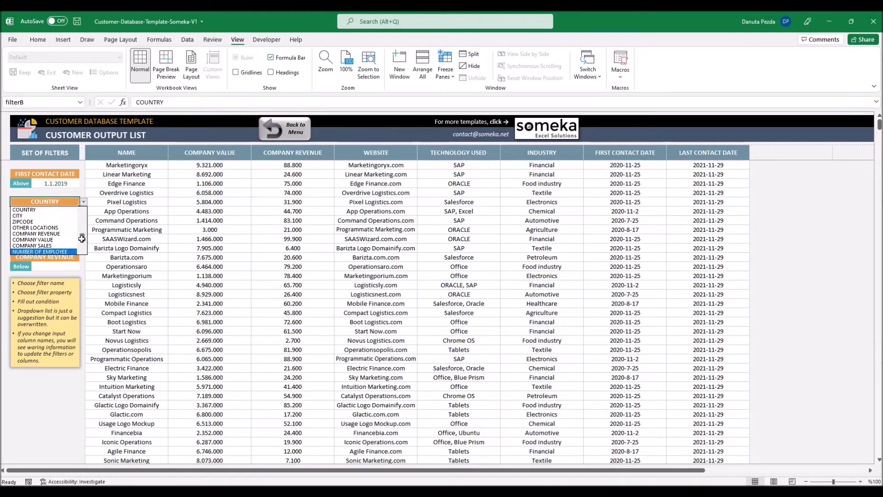
scroll(81, 239, down, 2)
click(40, 218)
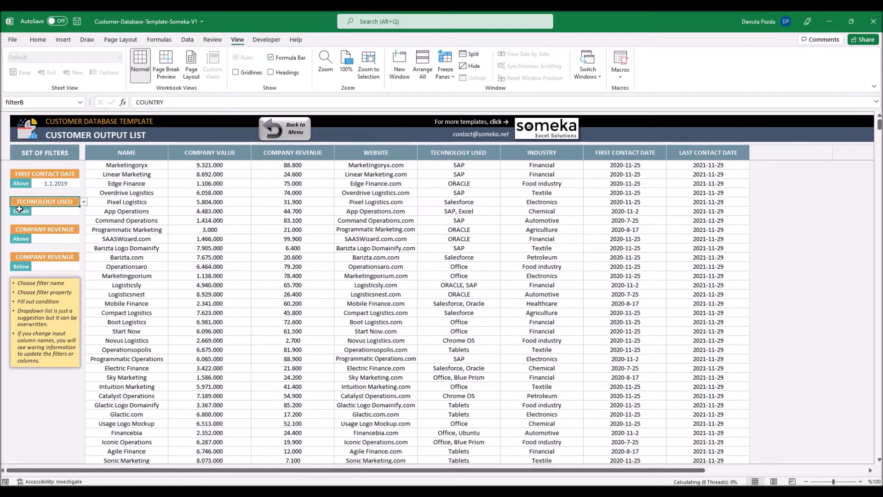
click(52, 210)
text(SA)
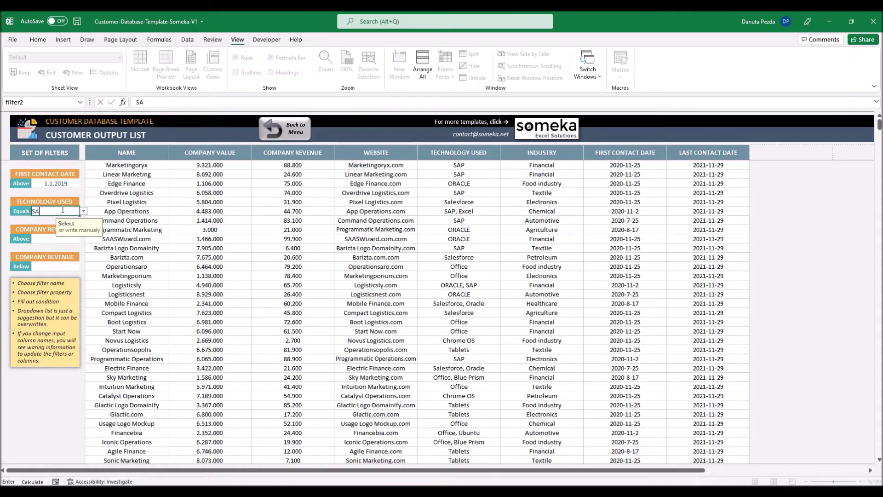
text(P)
key(Return)
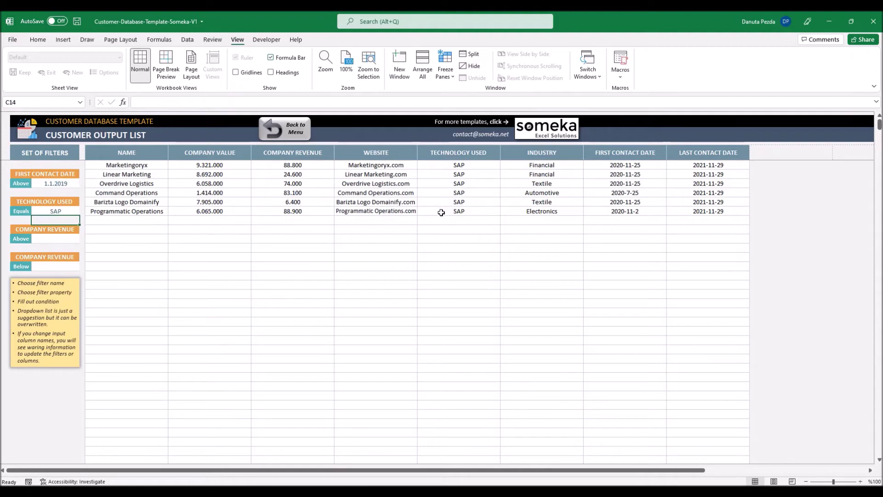
click(21, 211)
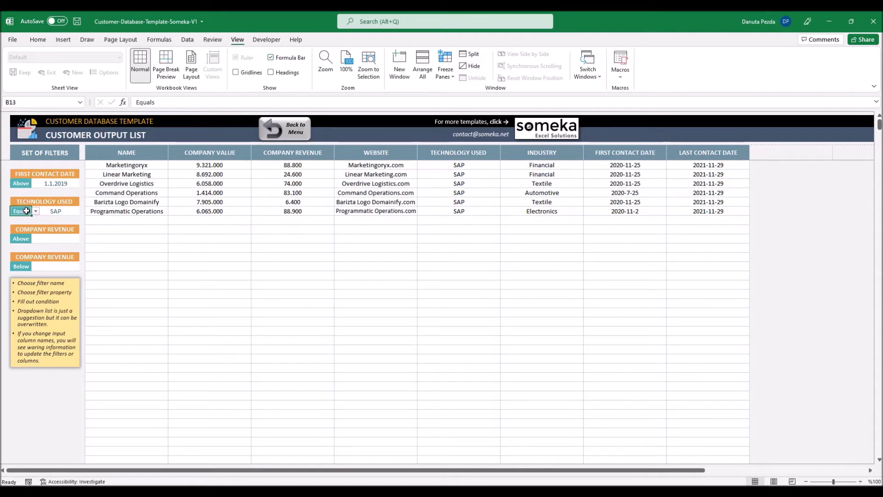
click(36, 211)
click(27, 223)
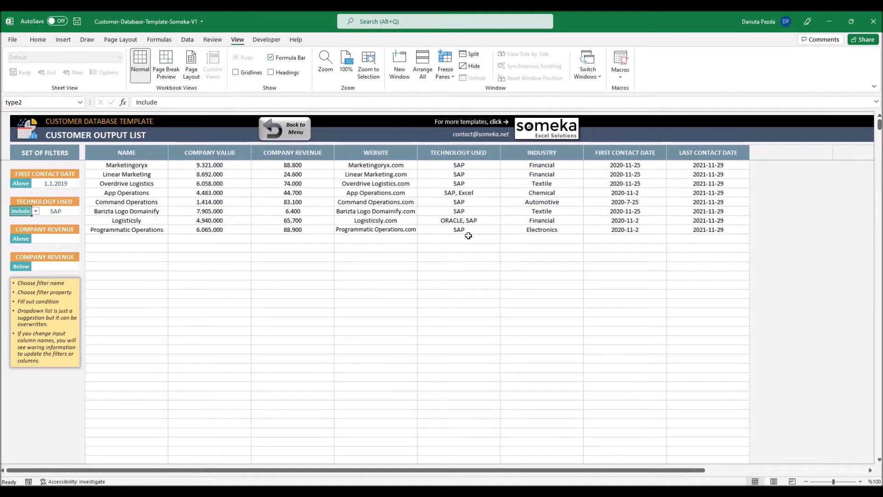
click(467, 192)
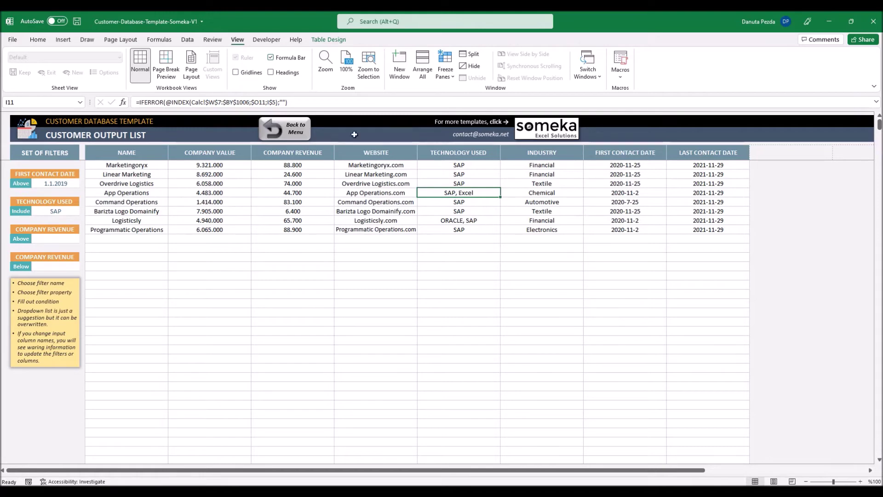
Step: Open the Customer Form and delete its section headers from Basic information down to Location
click(272, 133)
click(350, 287)
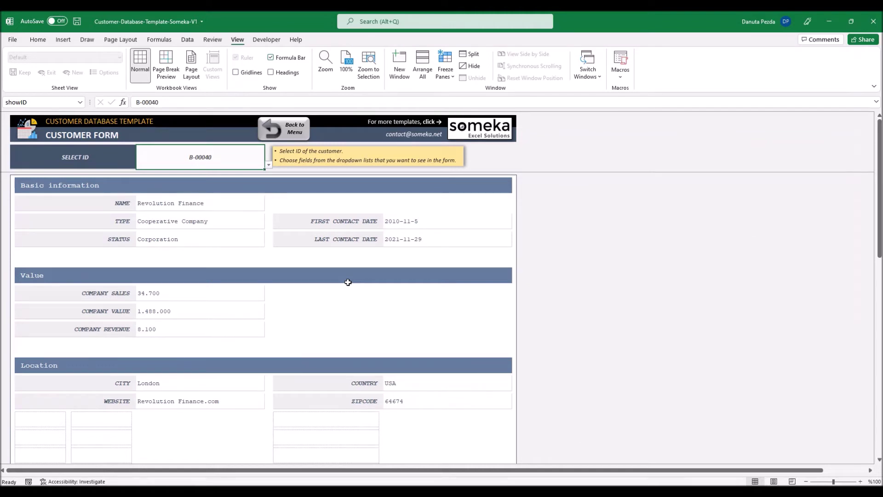
click(55, 182)
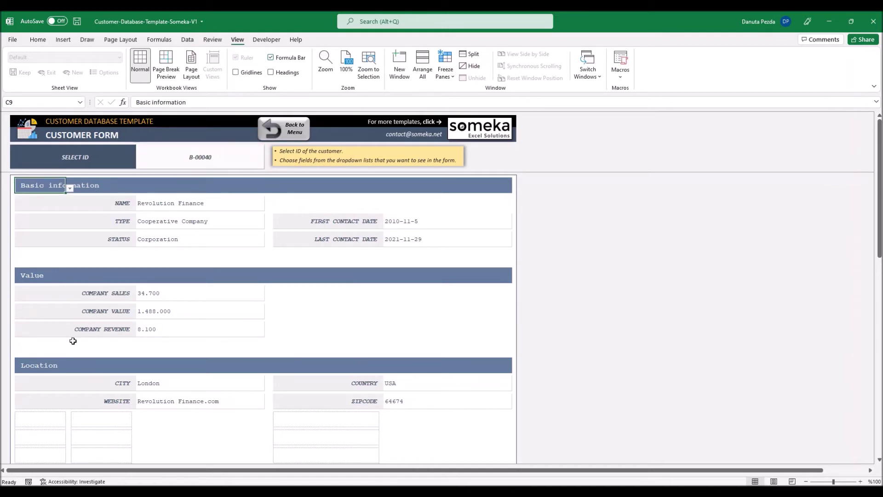
drag(36, 366, 31, 176)
key(Delete)
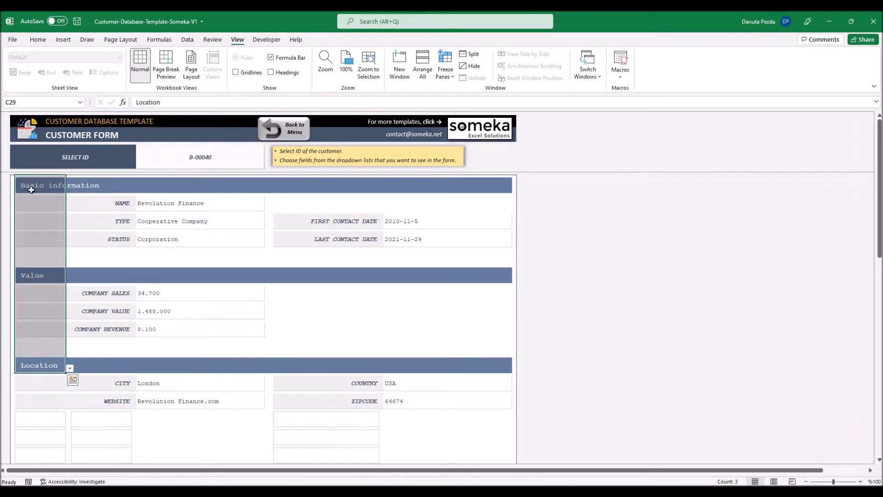
Step: Set Basic information as the form's only section and return to the dashboard
click(32, 181)
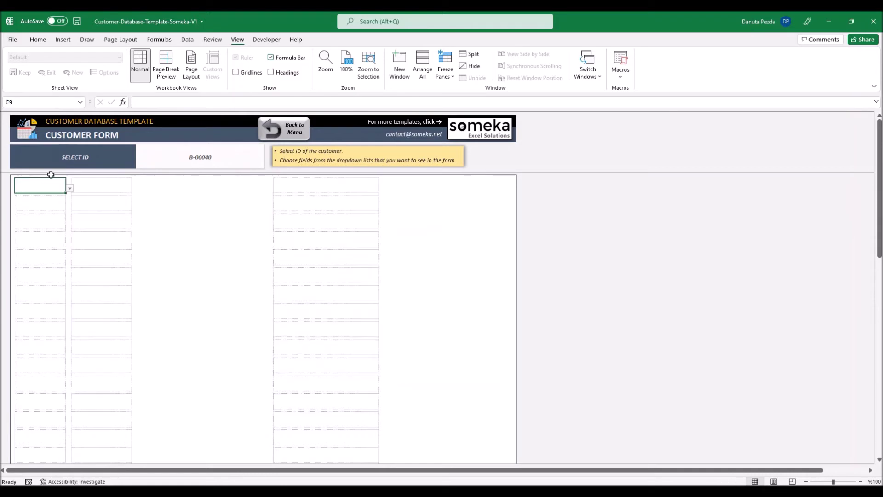
click(69, 189)
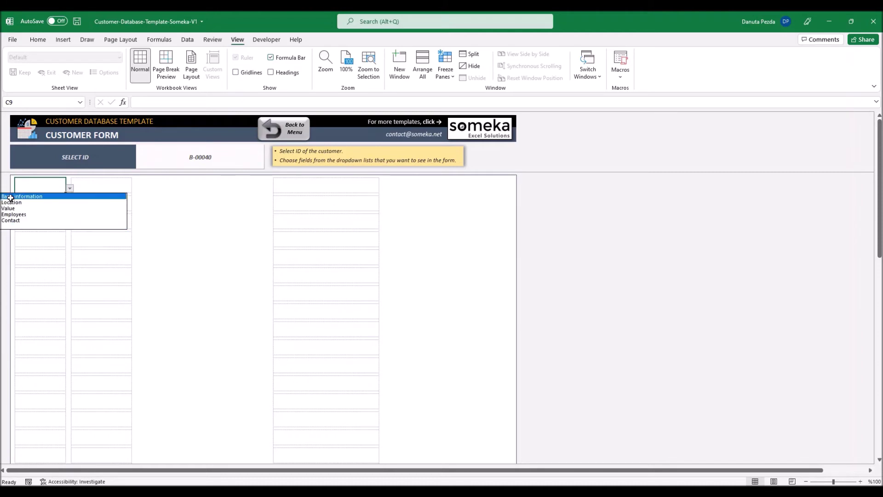
click(44, 197)
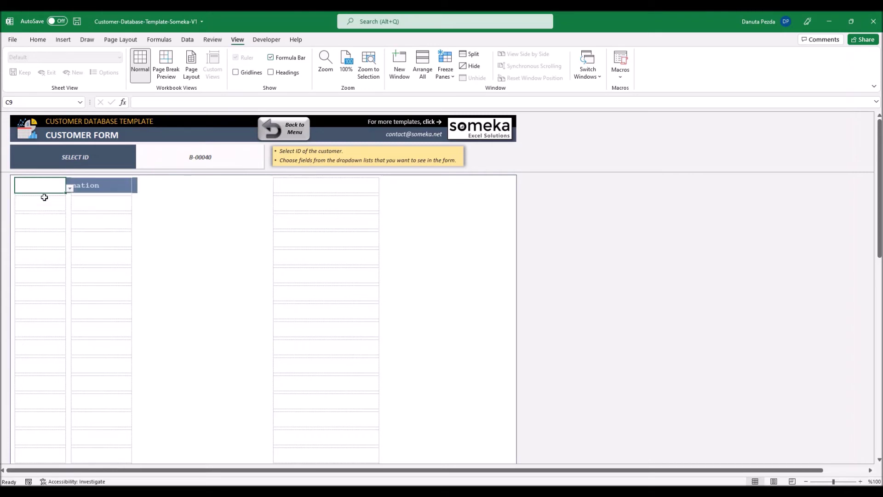
click(293, 132)
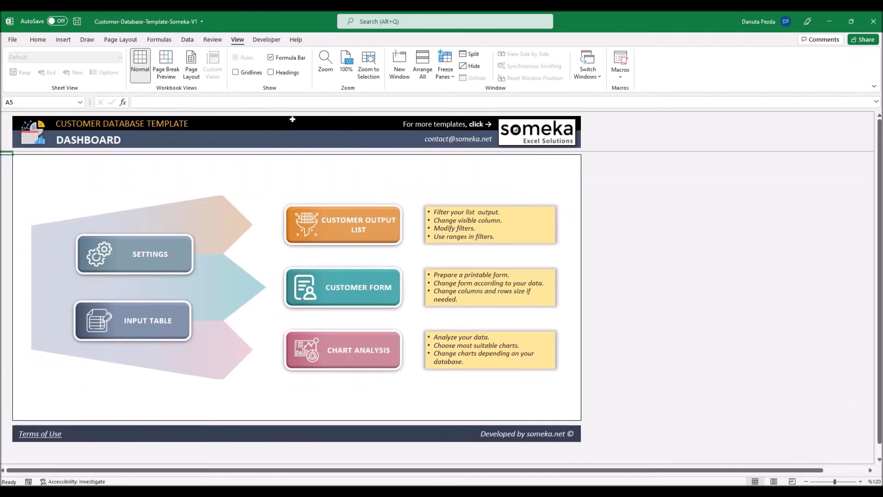
Step: Review the FORM SECTIONS list on the Settings sheet, then reopen the Customer Form
click(174, 255)
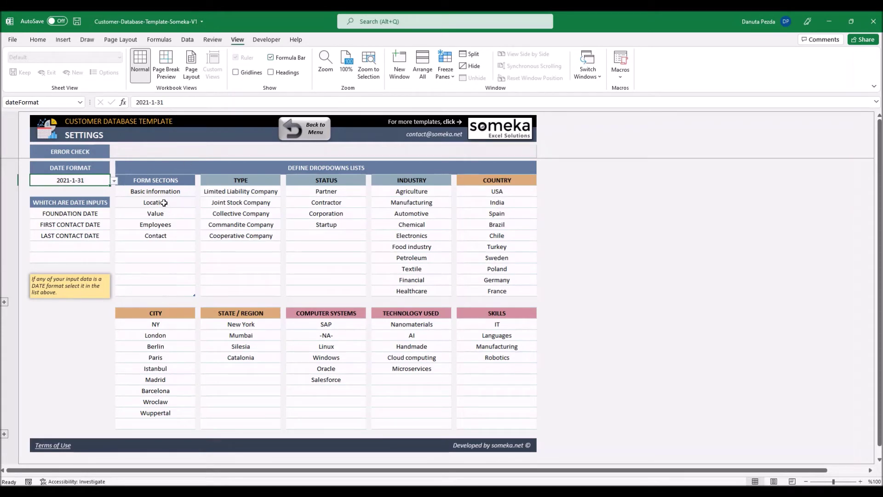
drag(155, 191, 162, 295)
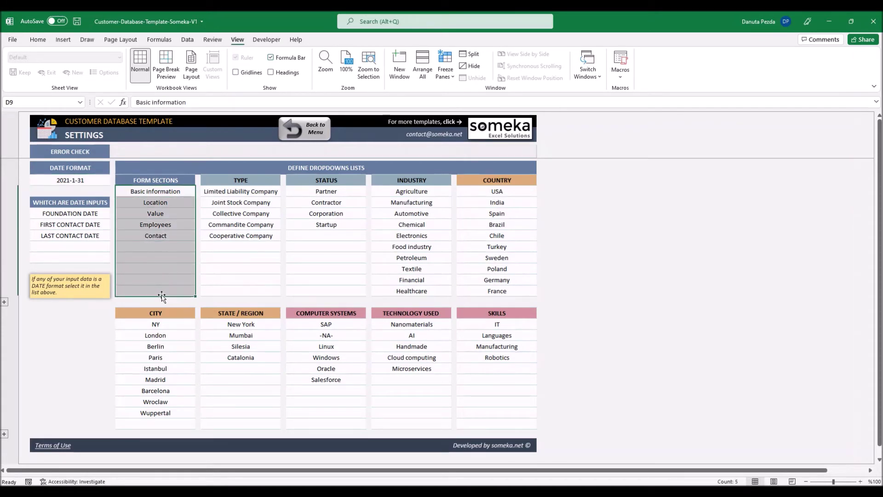
click(156, 236)
click(299, 130)
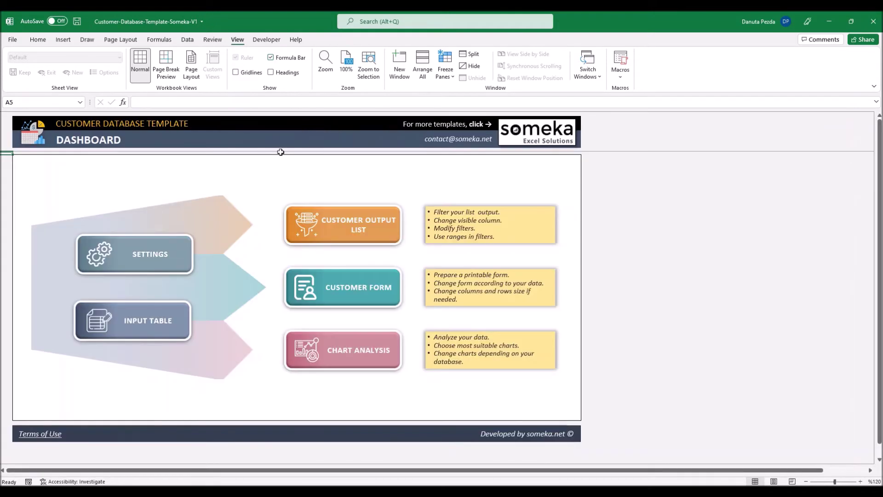
click(338, 294)
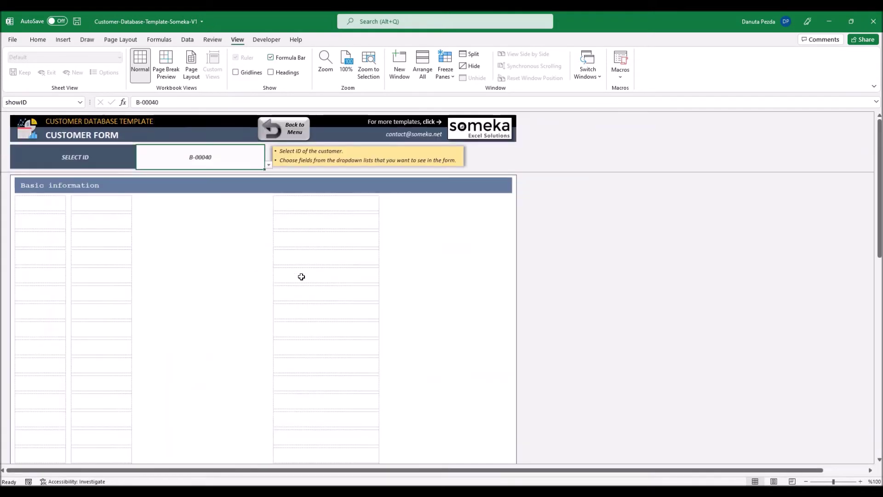
Step: Add Location and Employees sections below Basic information on the form
click(38, 281)
click(69, 278)
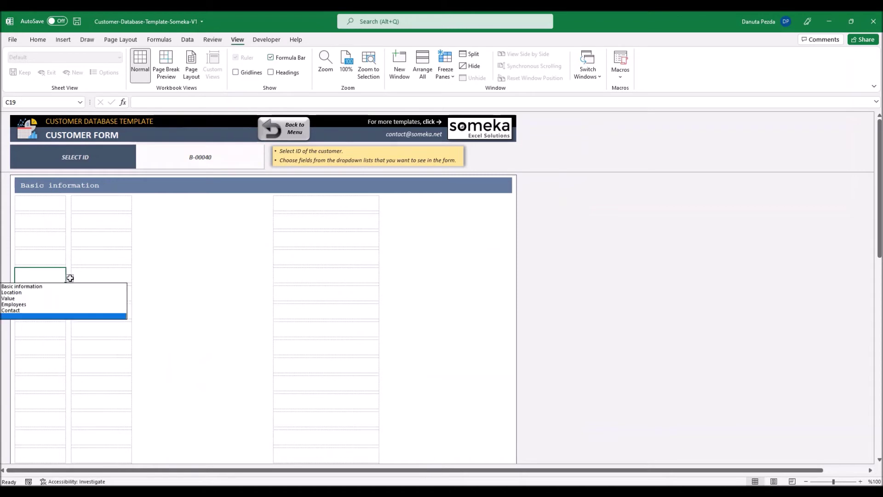
click(29, 293)
click(39, 363)
click(70, 370)
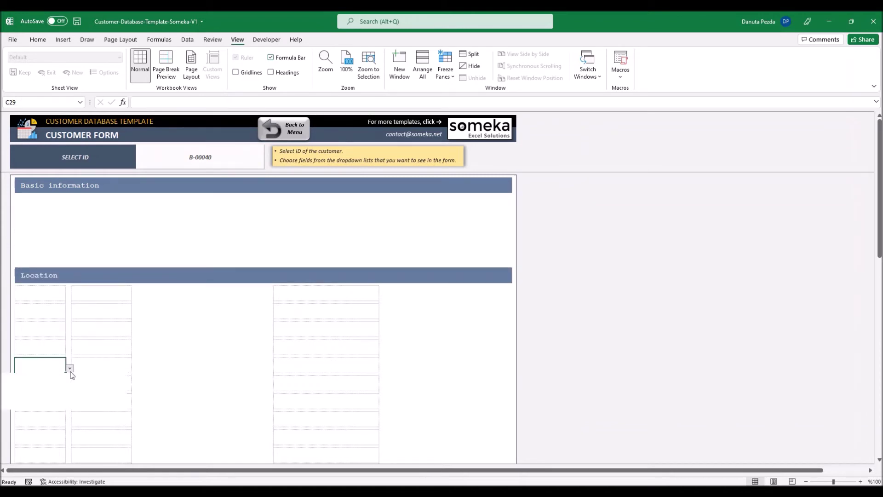
click(37, 392)
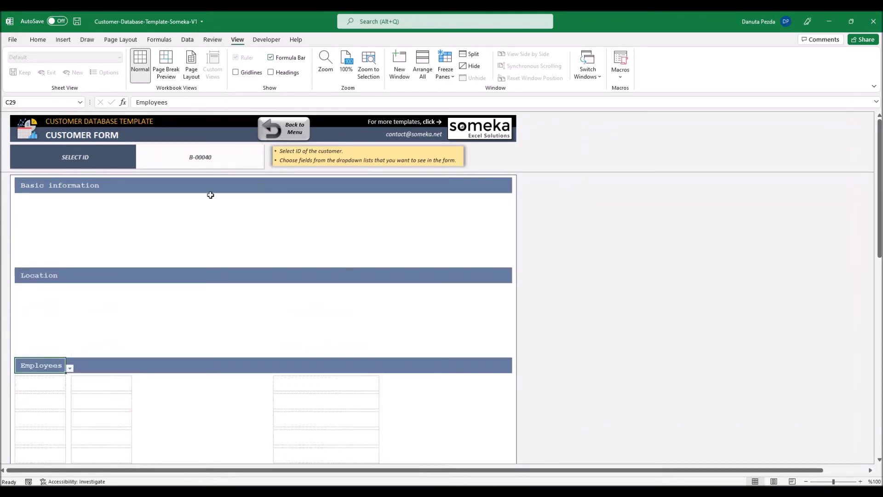
Step: Fill Basic information with NAME, STATUS, TYPE, FIRST CONTACT DATE and LAST CONTACT DATE fields
click(104, 201)
click(313, 199)
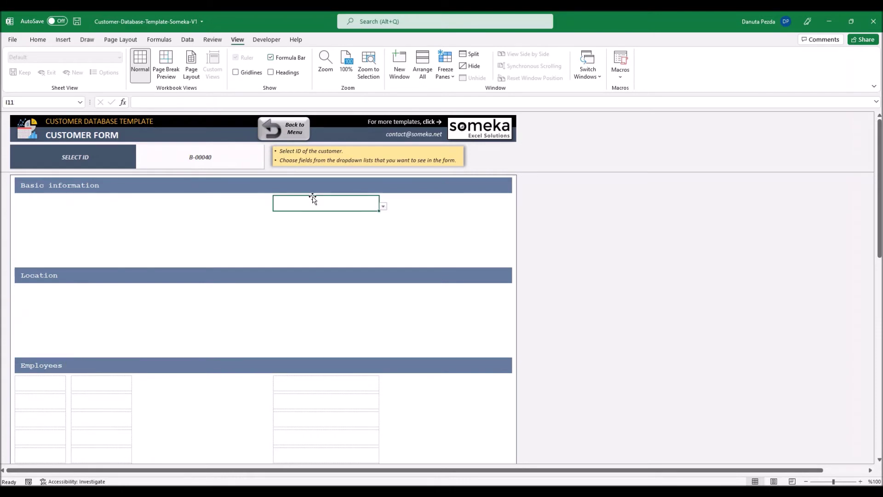
click(105, 205)
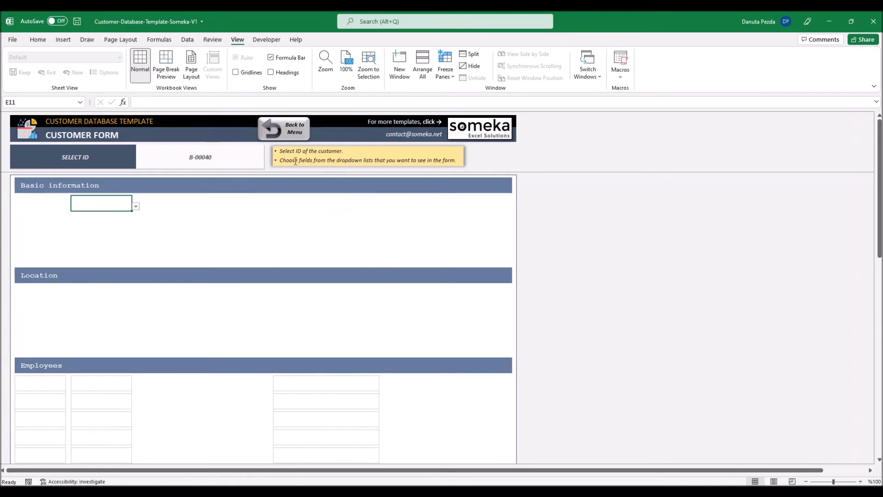
click(136, 210)
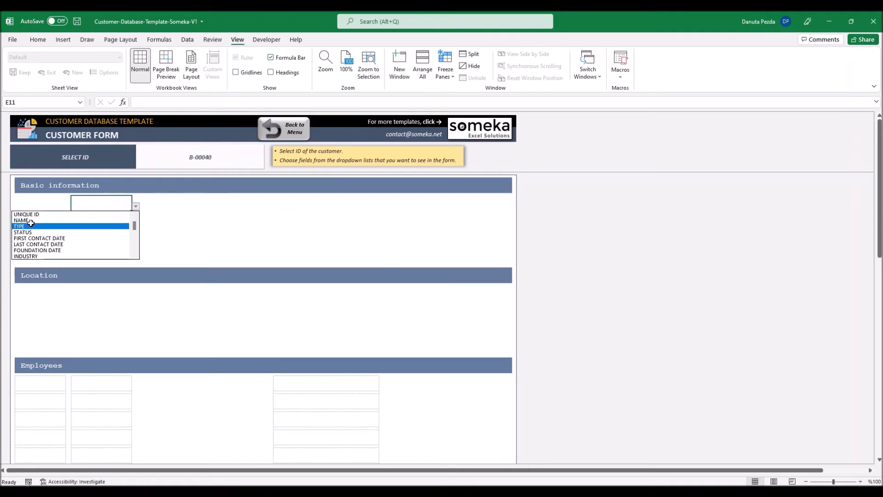
click(23, 221)
click(106, 222)
click(136, 228)
click(23, 252)
click(101, 238)
click(136, 242)
click(19, 262)
click(350, 221)
click(385, 225)
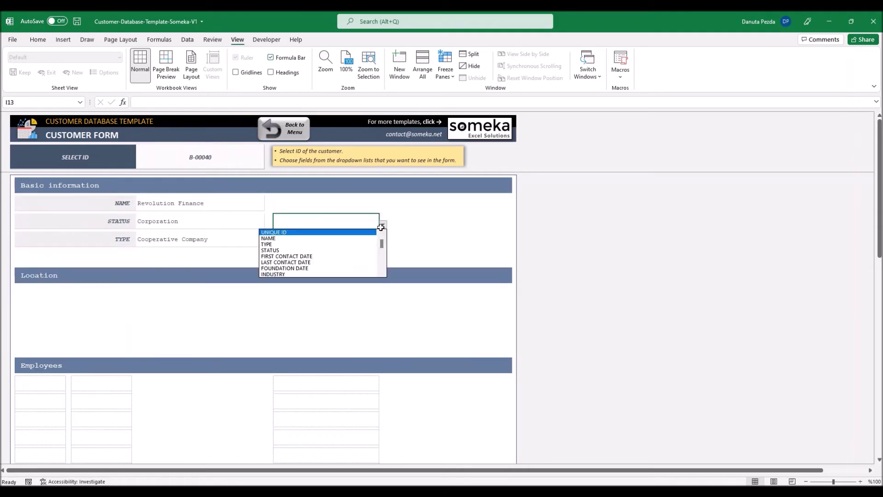
Step: Add COUNTRY, OTHER LOCATIONS and WEBSITE fields to the Location section
click(39, 256)
click(384, 243)
click(39, 280)
click(136, 297)
mouse_move(134, 307)
mouse_down()
mouse_move(137, 341)
mouse_move(134, 322)
mouse_up()
click(37, 333)
click(129, 312)
click(136, 314)
click(96, 328)
click(106, 328)
click(136, 332)
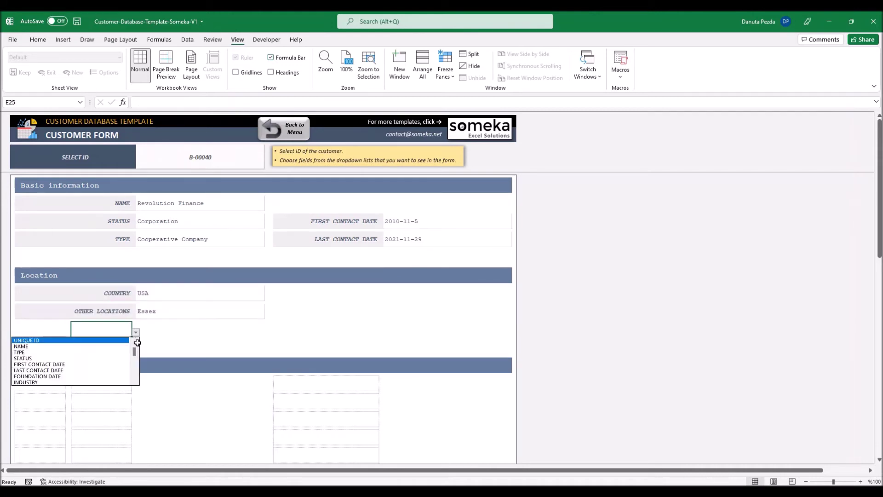
Step: Add NUMBER OF EMPLOYEE, TECHNOLOGY USED, SKILLS and HR CONTACT fields to the Employees section
click(78, 368)
click(105, 382)
click(137, 386)
click(42, 430)
click(325, 383)
click(383, 386)
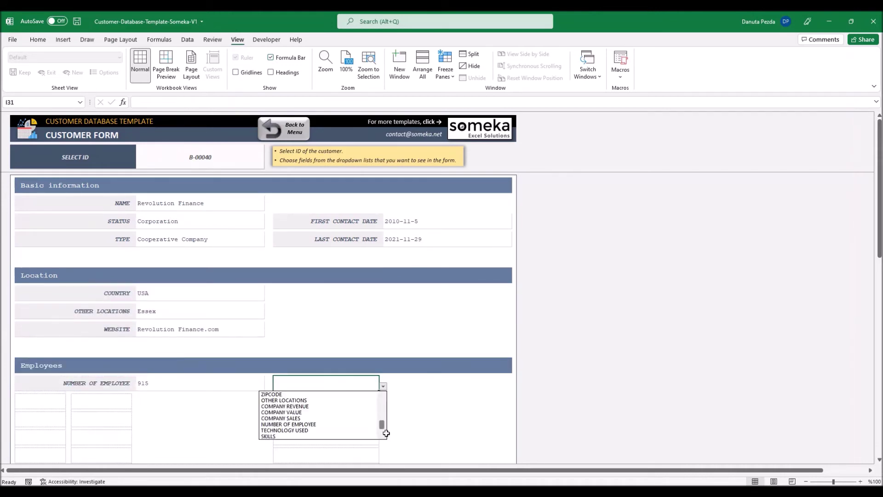
click(304, 436)
click(383, 405)
click(299, 454)
click(137, 404)
scroll(135, 415, up, 3)
click(32, 417)
click(228, 156)
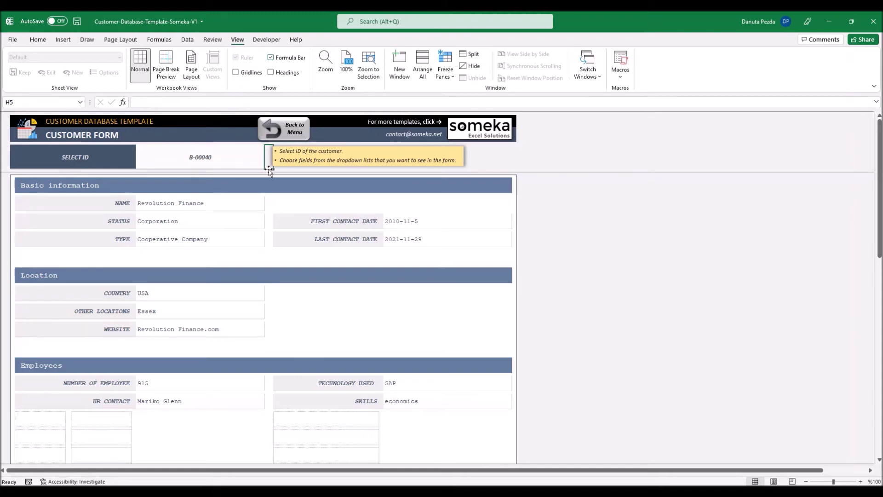
Step: Show customer B-00043, then B-00049, in the form and return to the dashboard
click(269, 164)
click(233, 181)
click(269, 165)
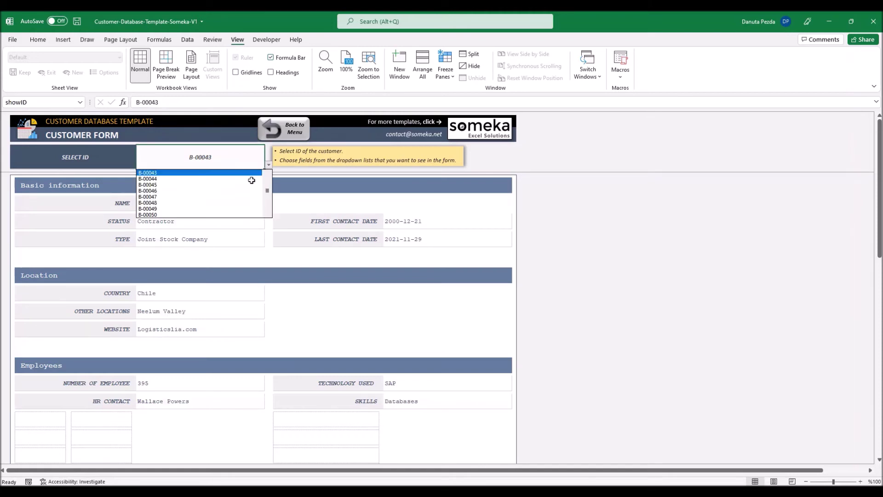
click(235, 178)
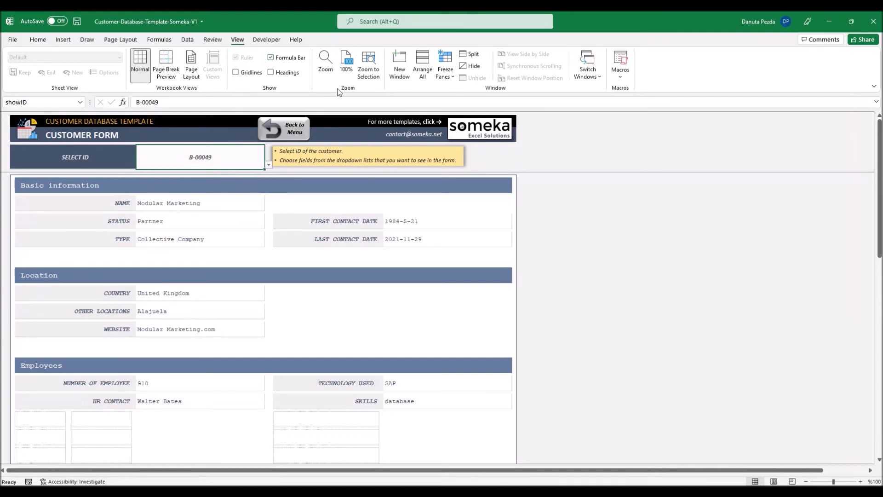
click(301, 127)
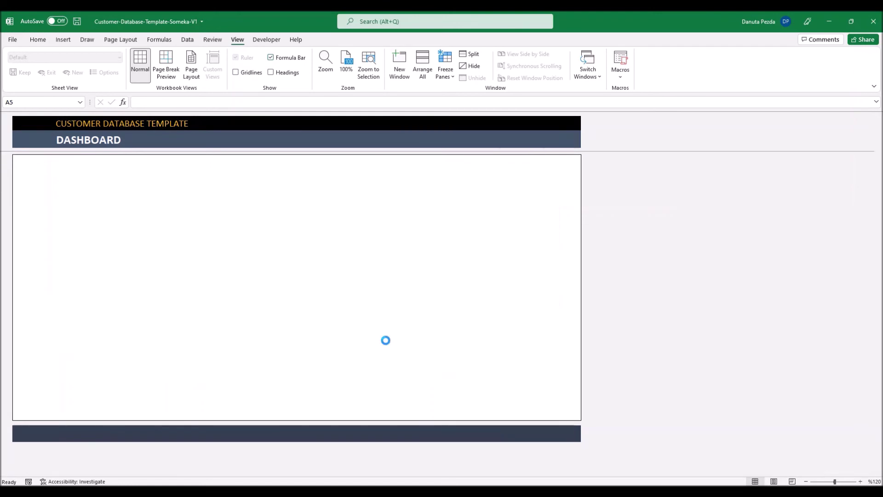
click(386, 340)
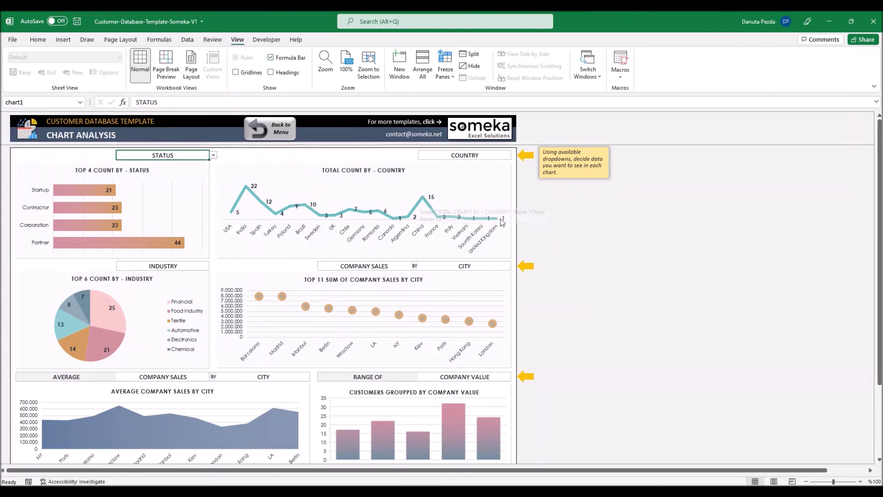
Step: Group the total-count chart by CITY instead of COUNTRY
click(469, 155)
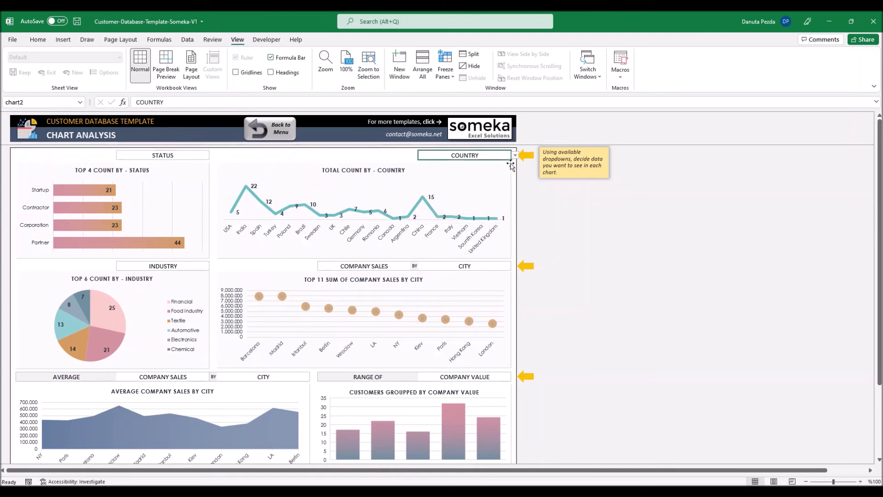
click(515, 156)
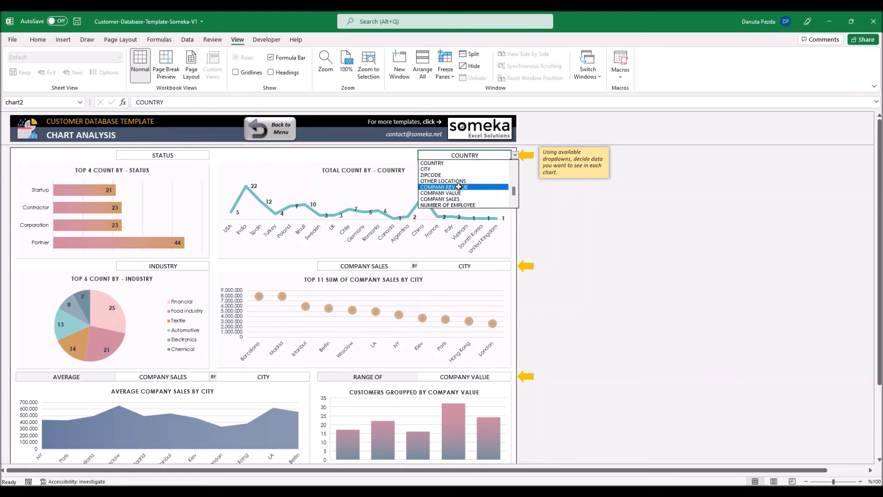
click(439, 170)
click(583, 247)
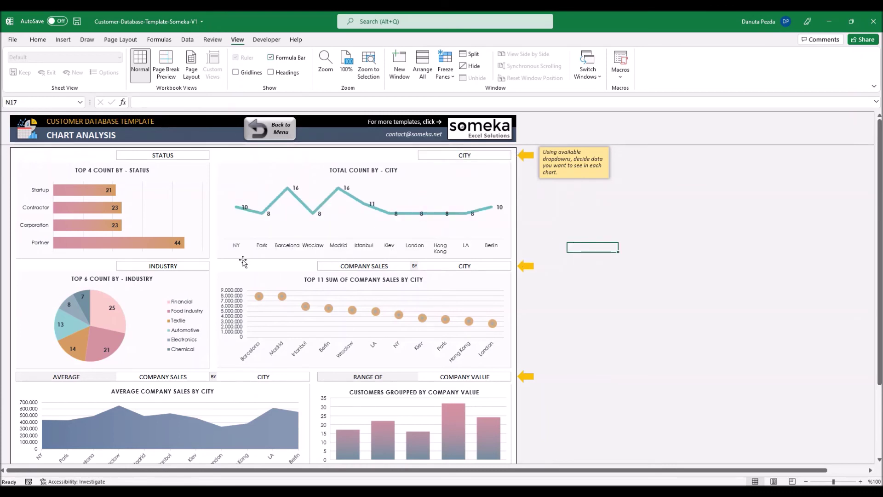
Step: Make the by-city scatter chart sum COMPANY VALUE instead of COMPANY SALES
click(375, 266)
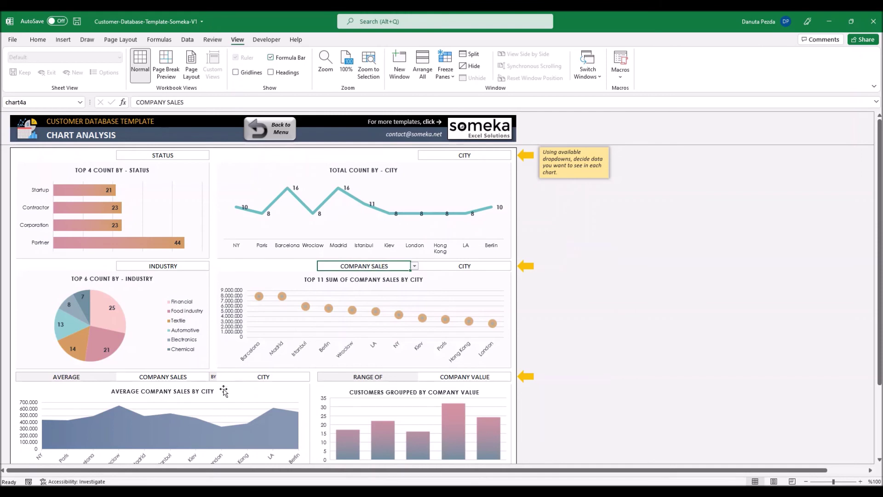
click(242, 398)
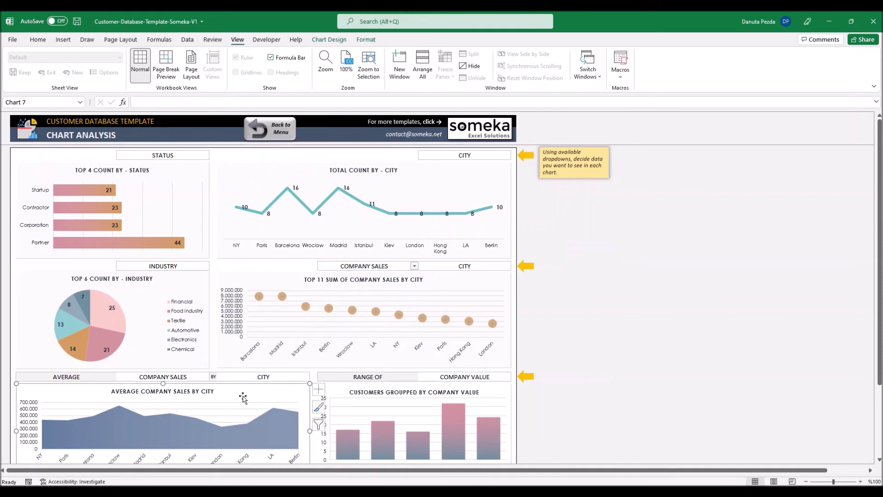
click(472, 285)
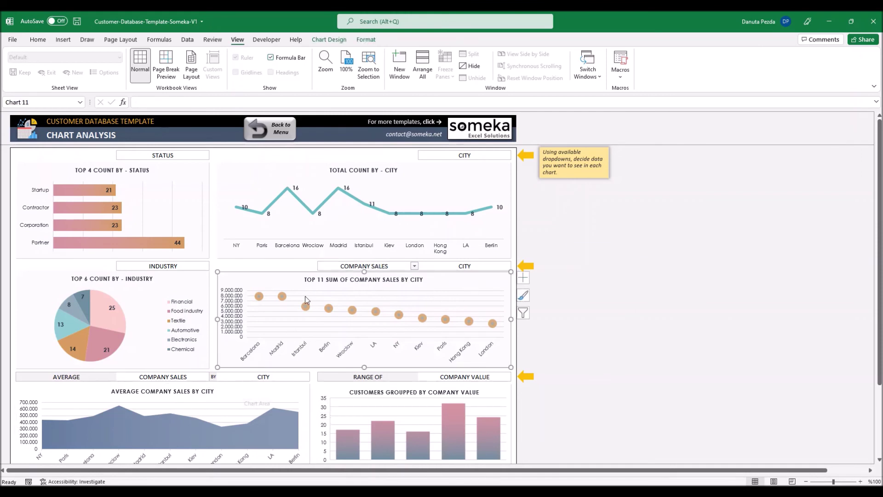
click(352, 266)
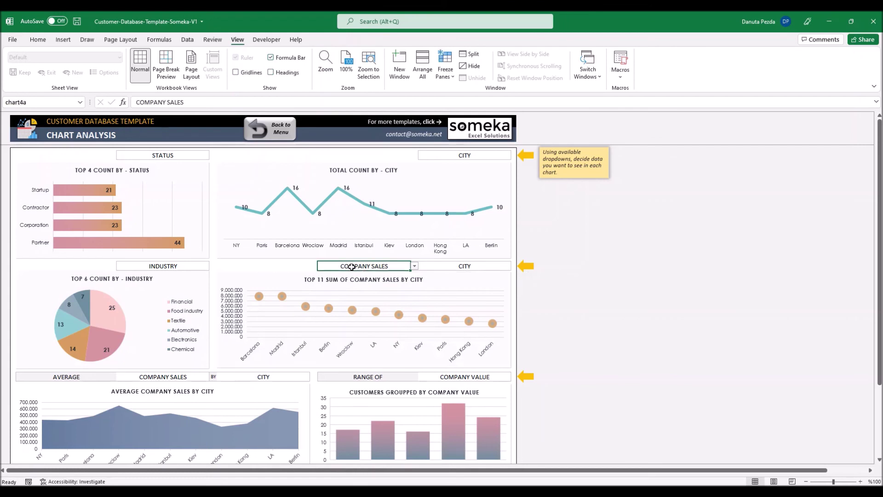
click(415, 266)
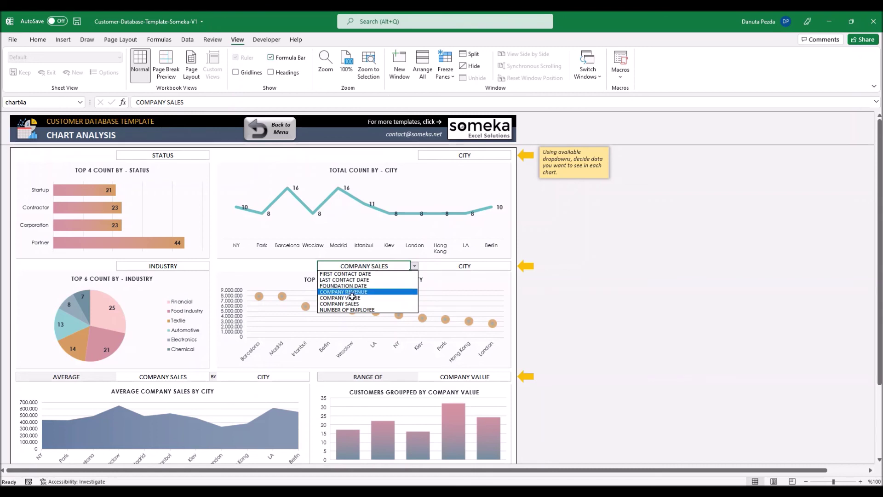
click(351, 298)
Step: Make the area chart show average COMPANY REVENUE grouped by INDUSTRY
click(203, 377)
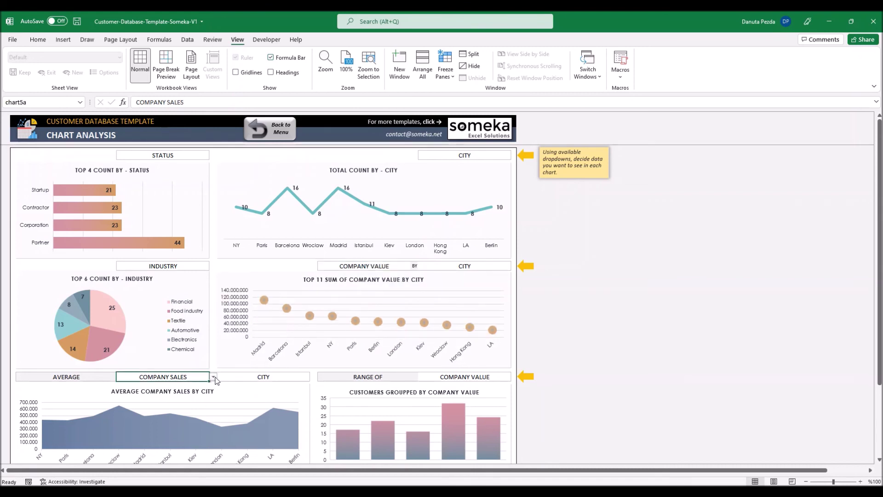
click(213, 376)
click(165, 403)
click(264, 377)
click(313, 377)
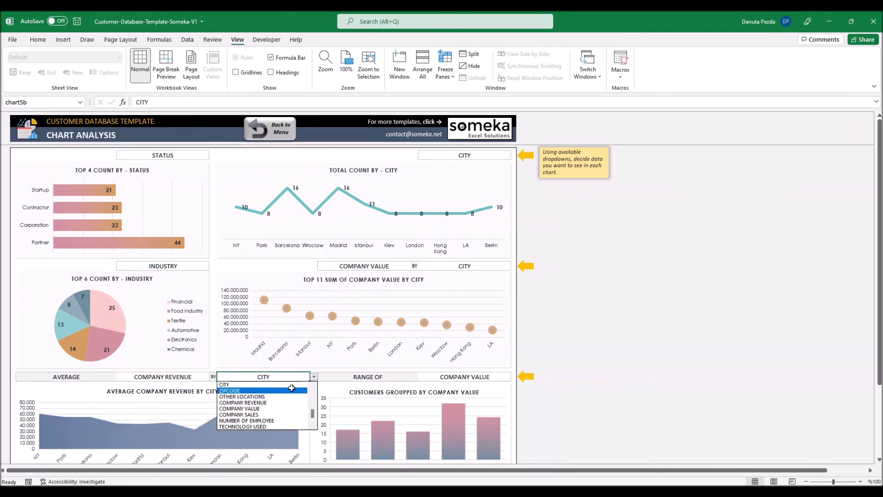
click(263, 406)
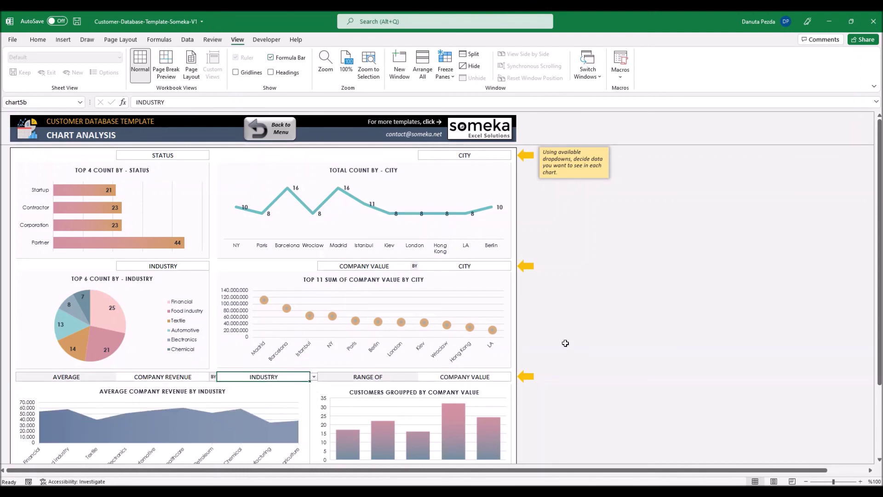
scroll(578, 335, down, 2)
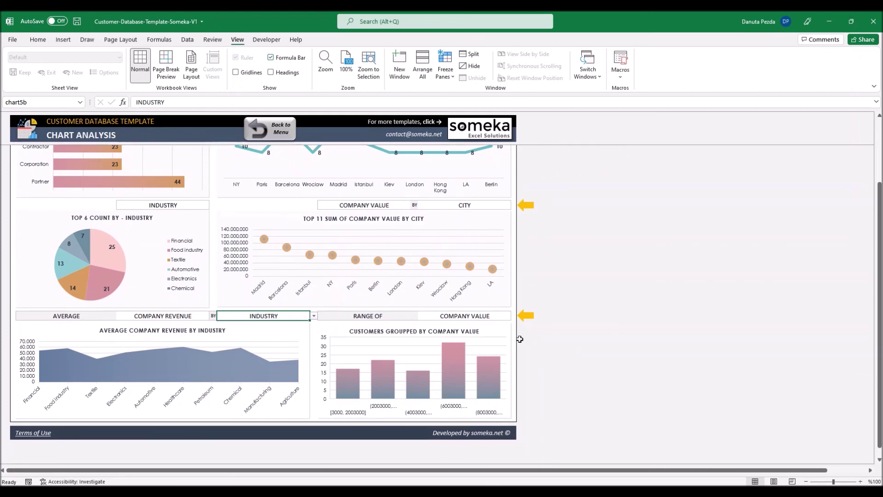
Step: Set the Range Of chart to group customers by NUMBER OF EMPLOYEE
click(479, 315)
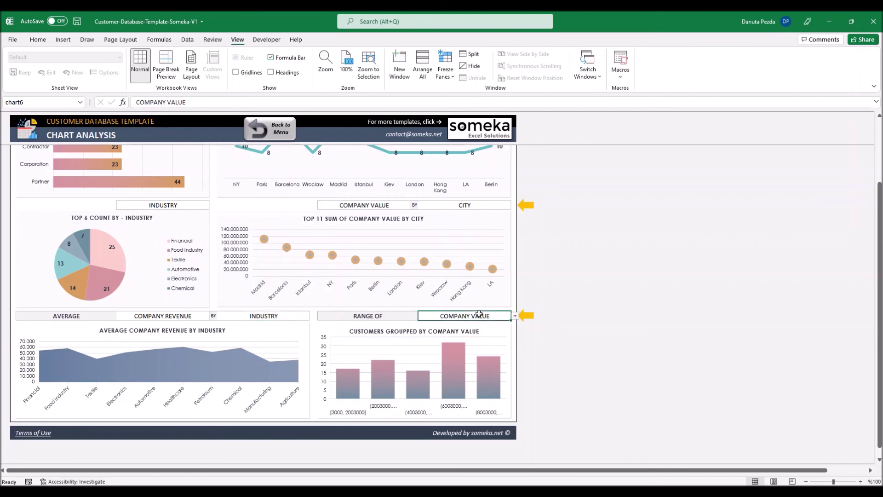
click(516, 315)
click(478, 359)
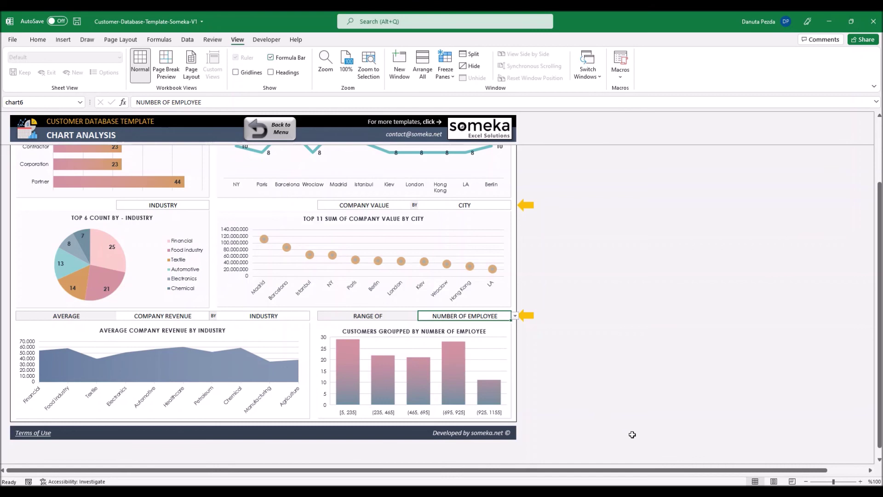
scroll(629, 428, up, 3)
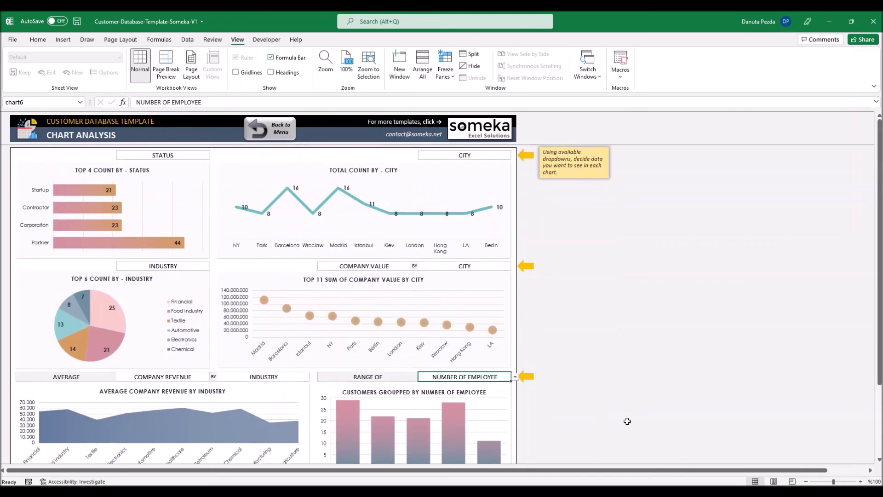